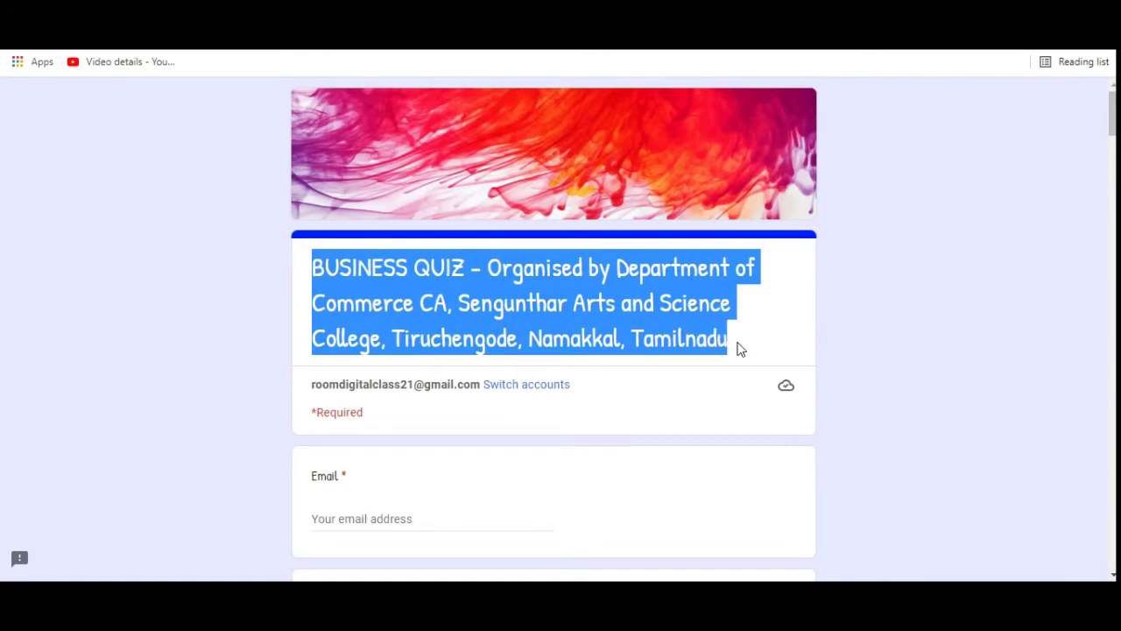
Fill in the quiz form's email and name fields using the saved autofill entry.
left_click(741, 349)
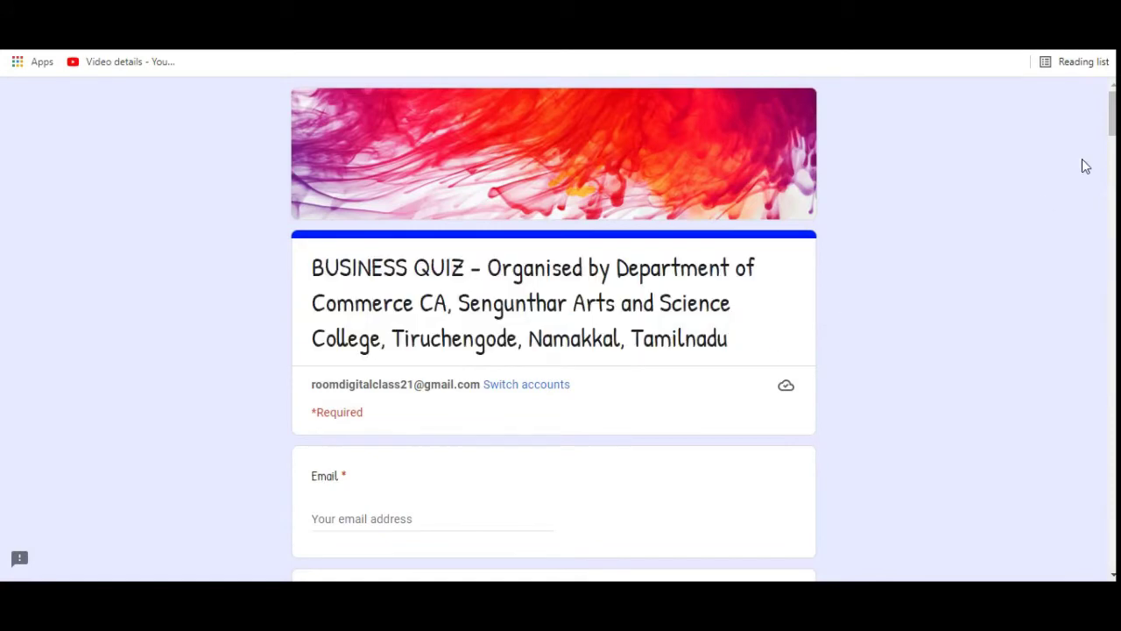
scroll(1086, 166, "down", 4)
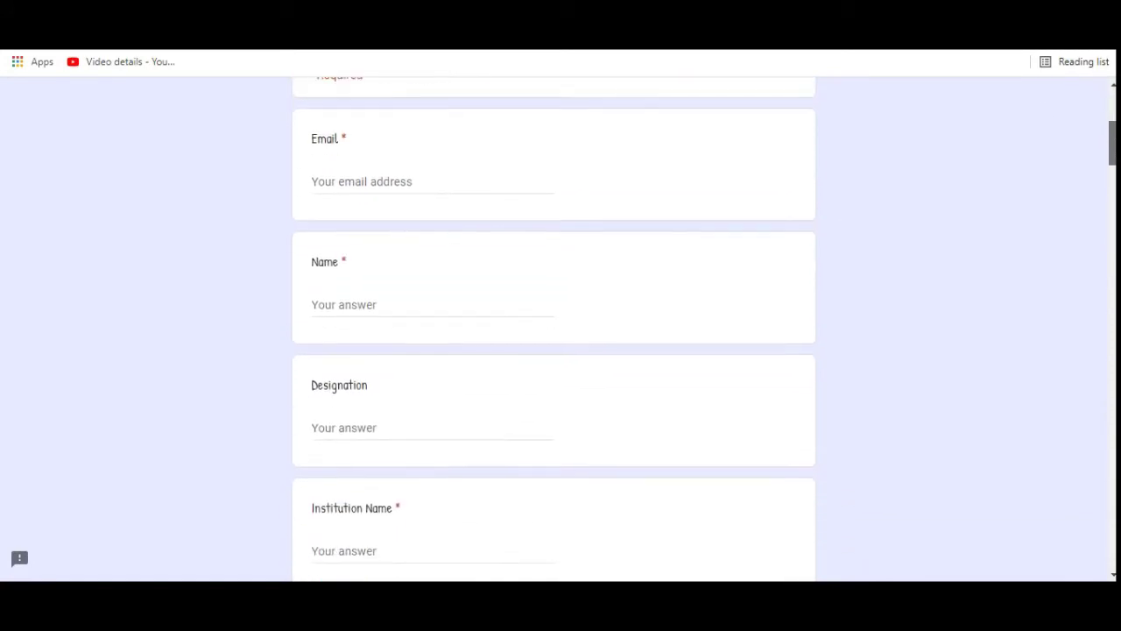
left_click(432, 175)
left_click(392, 203)
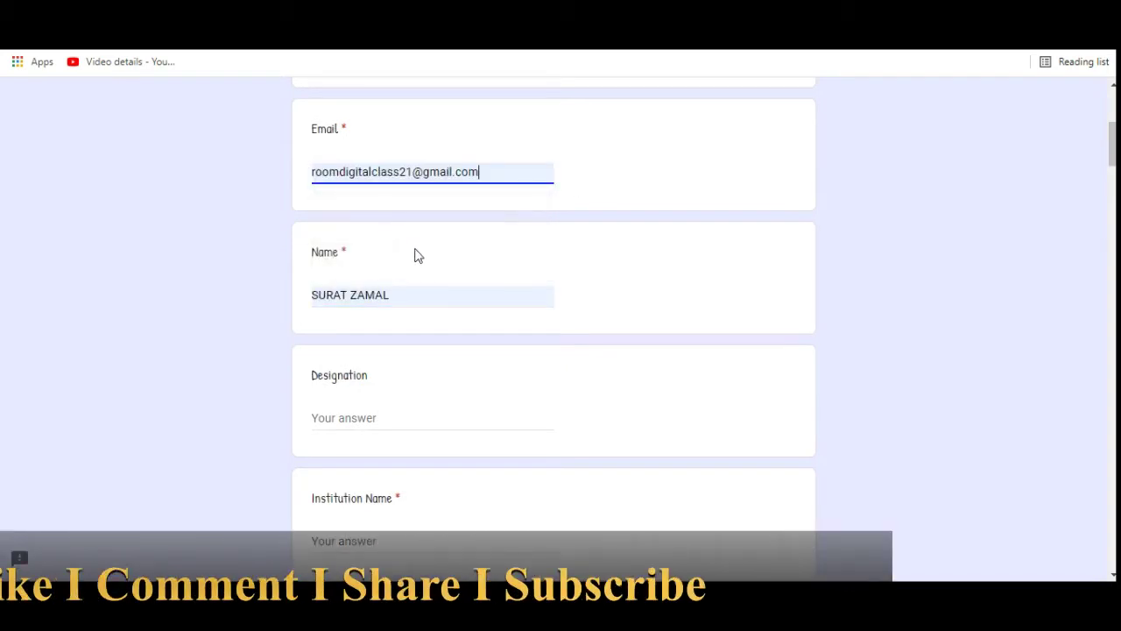
Enter STUDENT as the designation and USTM as the institution name.
scroll(417, 255, "down", 2)
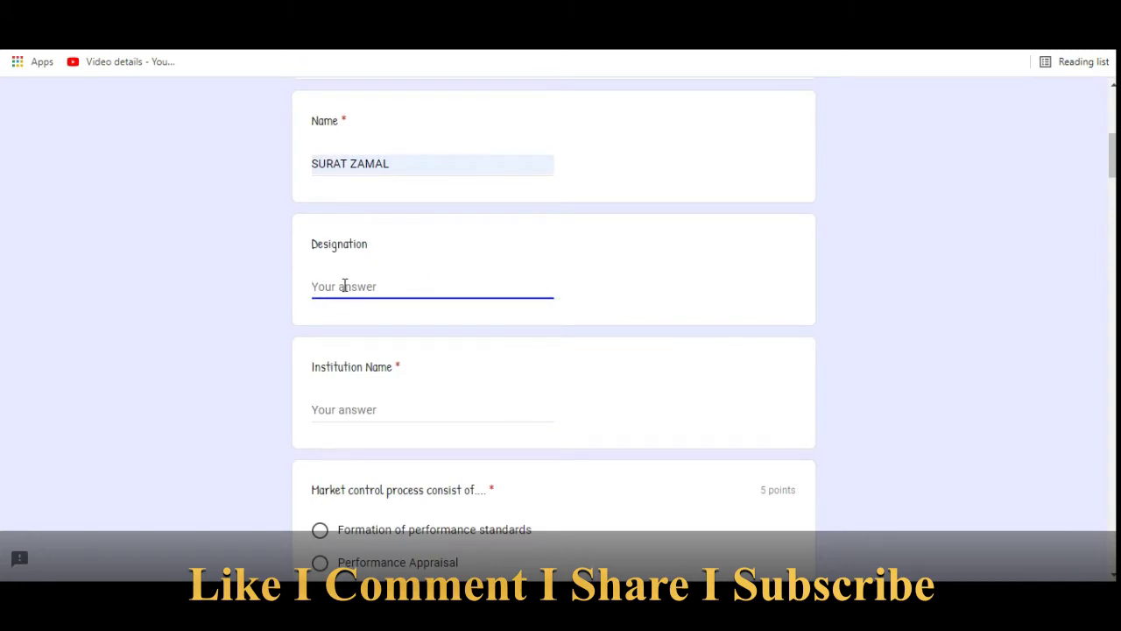
type("STUDENT")
left_click(354, 331)
scroll(355, 327, "down", 1)
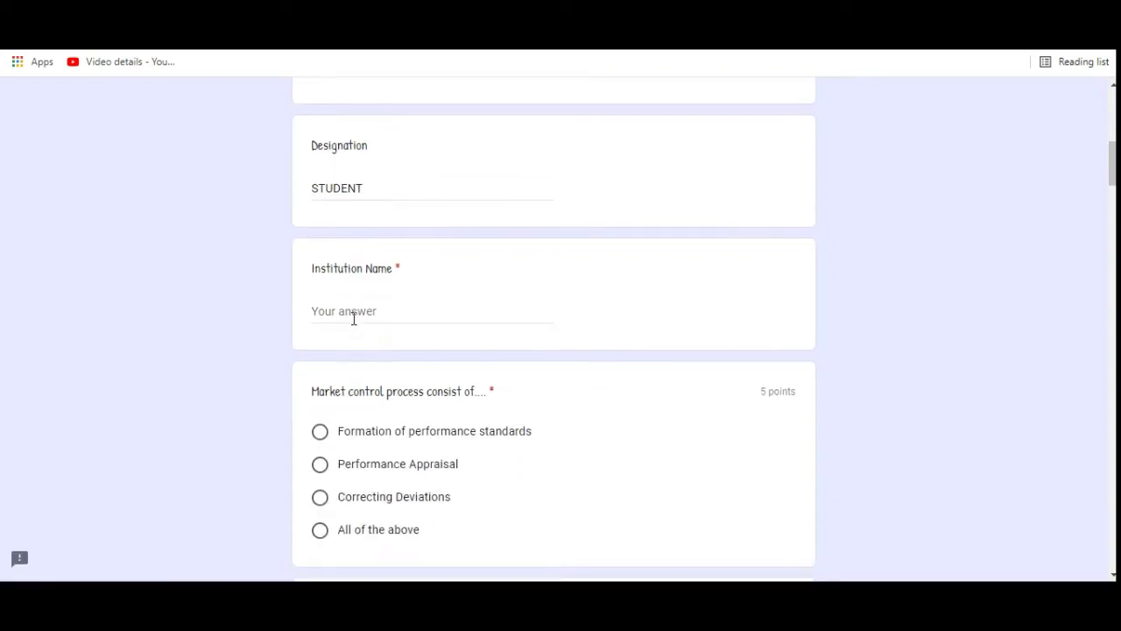
left_click(356, 313)
type("USTM")
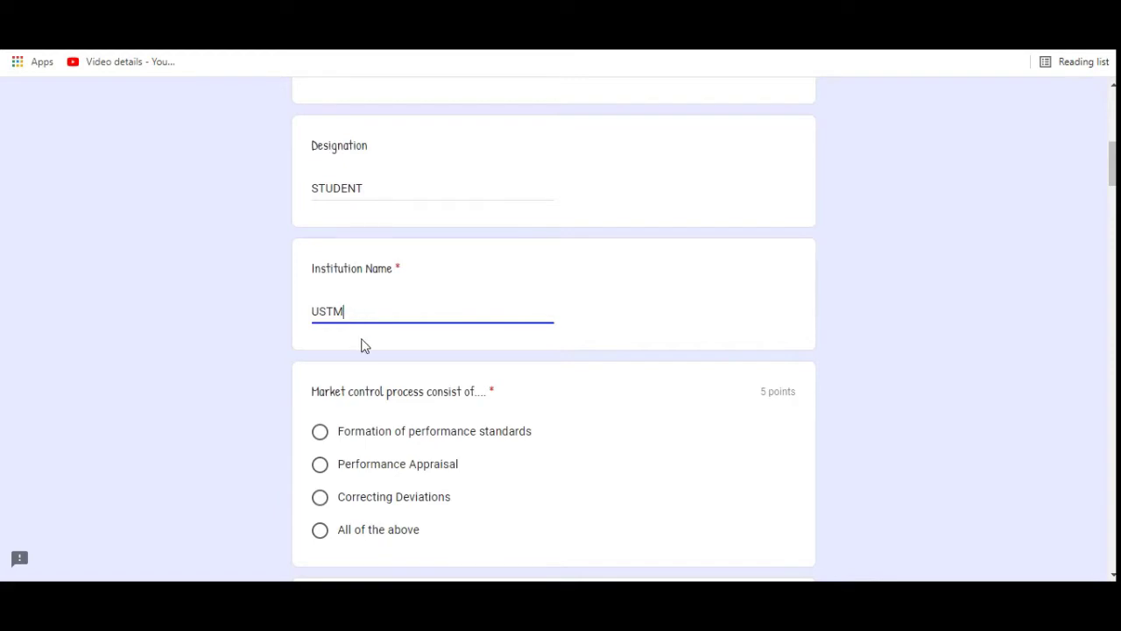
left_click(365, 346)
Answer the question on what the market control process consists of with "All of the above".
scroll(362, 341, "down", 3)
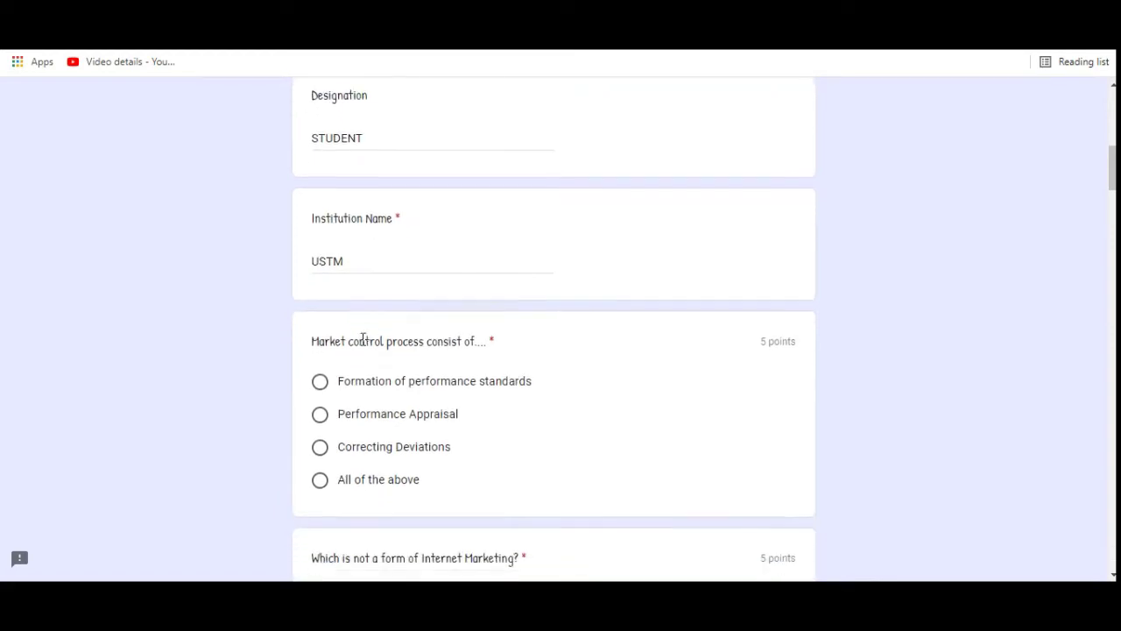
scroll(364, 346, "down", 1)
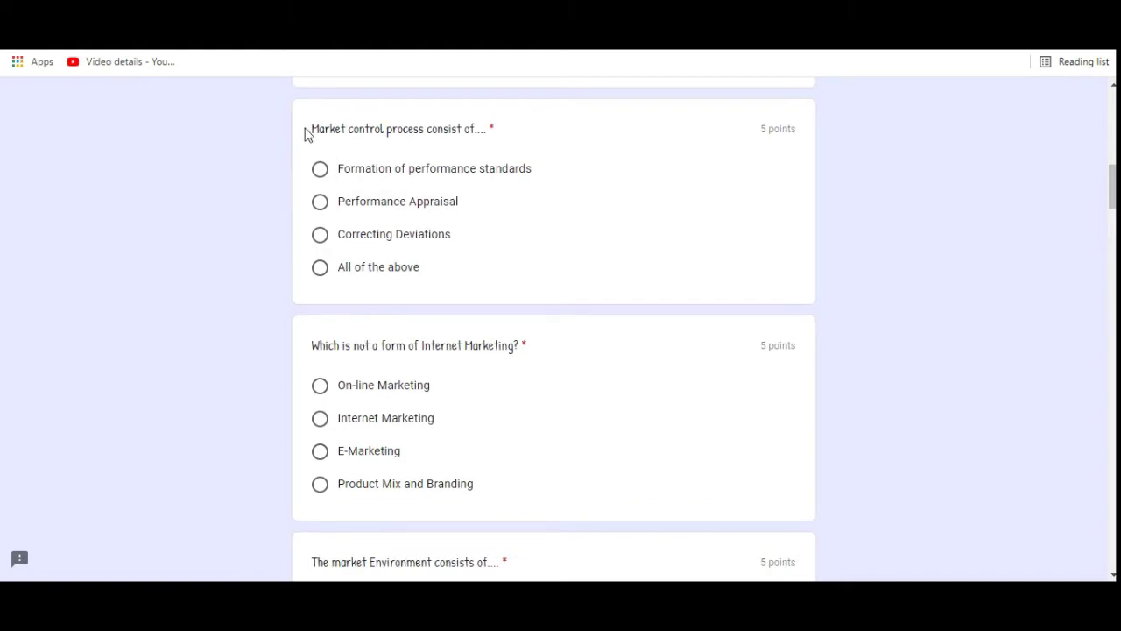
left_click_drag(304, 133, 514, 145)
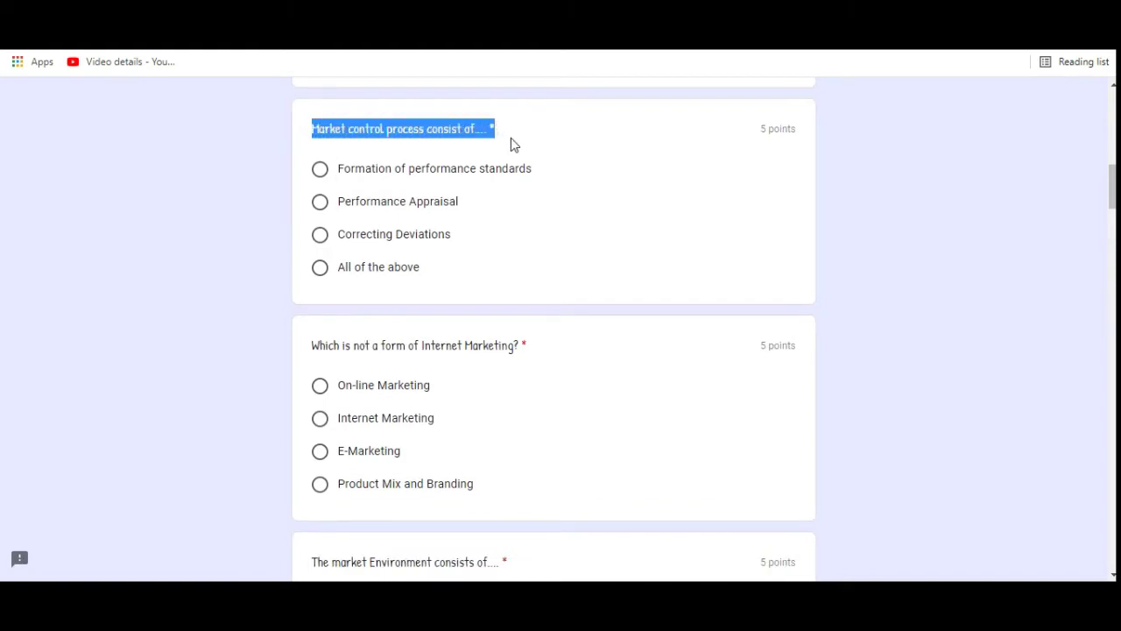
left_click(513, 144)
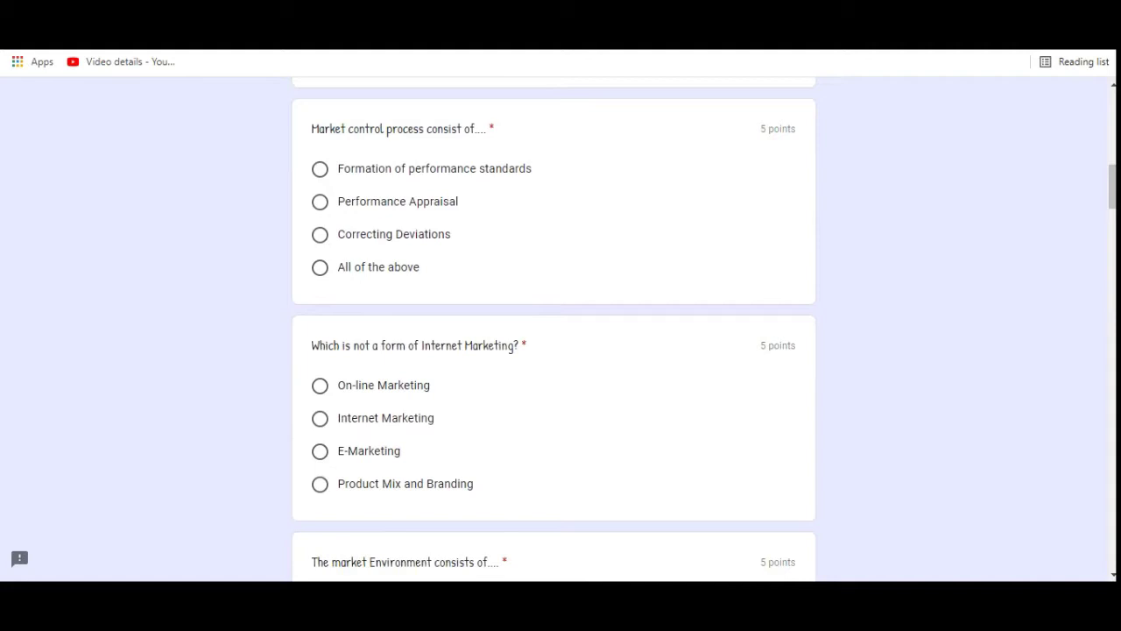
scroll(429, 301, "down", 1)
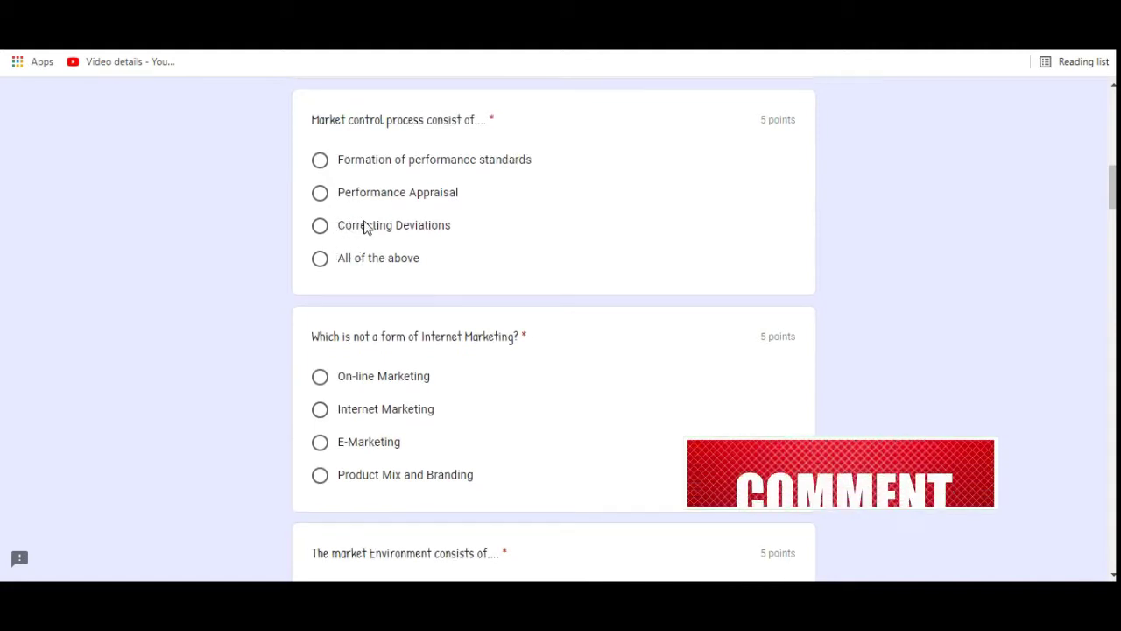
left_click(320, 260)
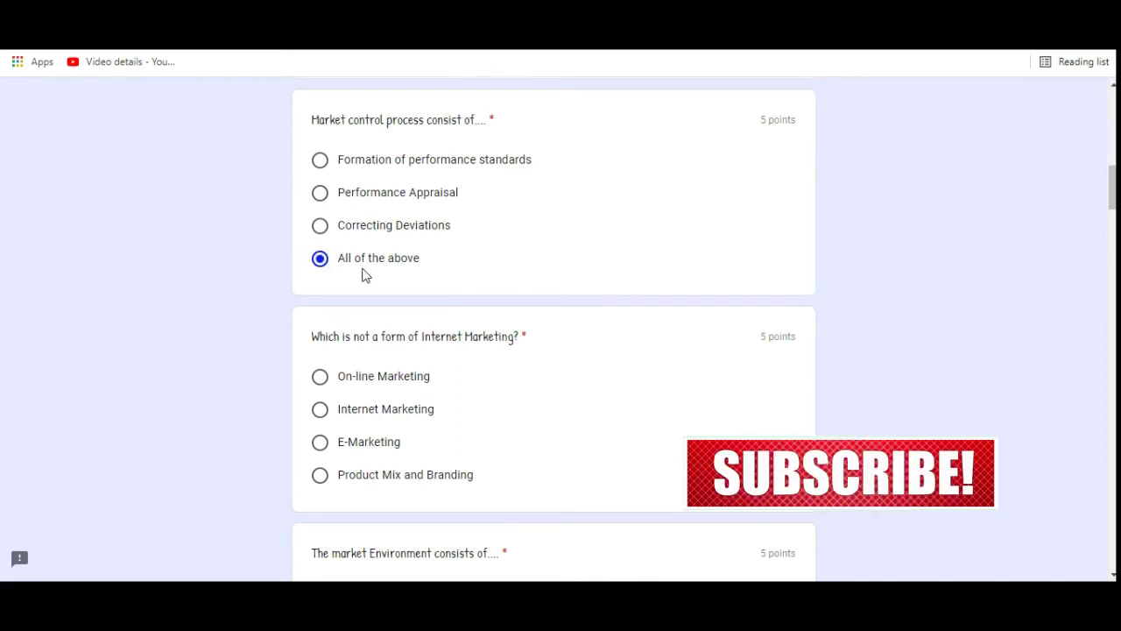
Choose "Product Mix and Branding" as not a form of Internet Marketing and "All of these" for the market environment question.
scroll(365, 275, "down", 4)
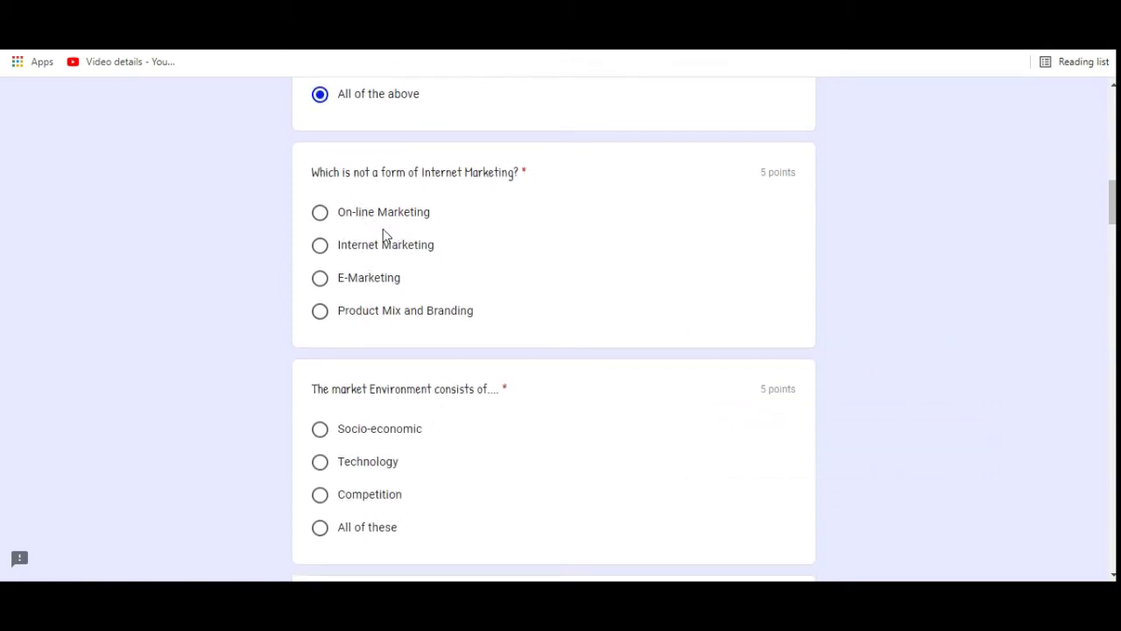
left_click(321, 314)
scroll(382, 331, "down", 2)
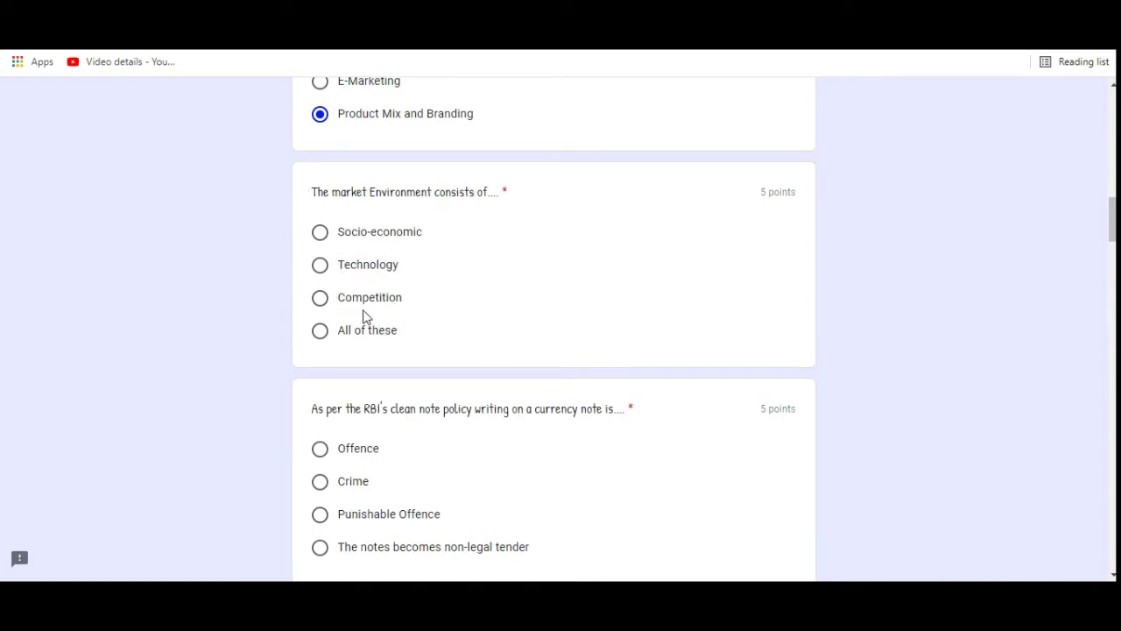
left_click(320, 331)
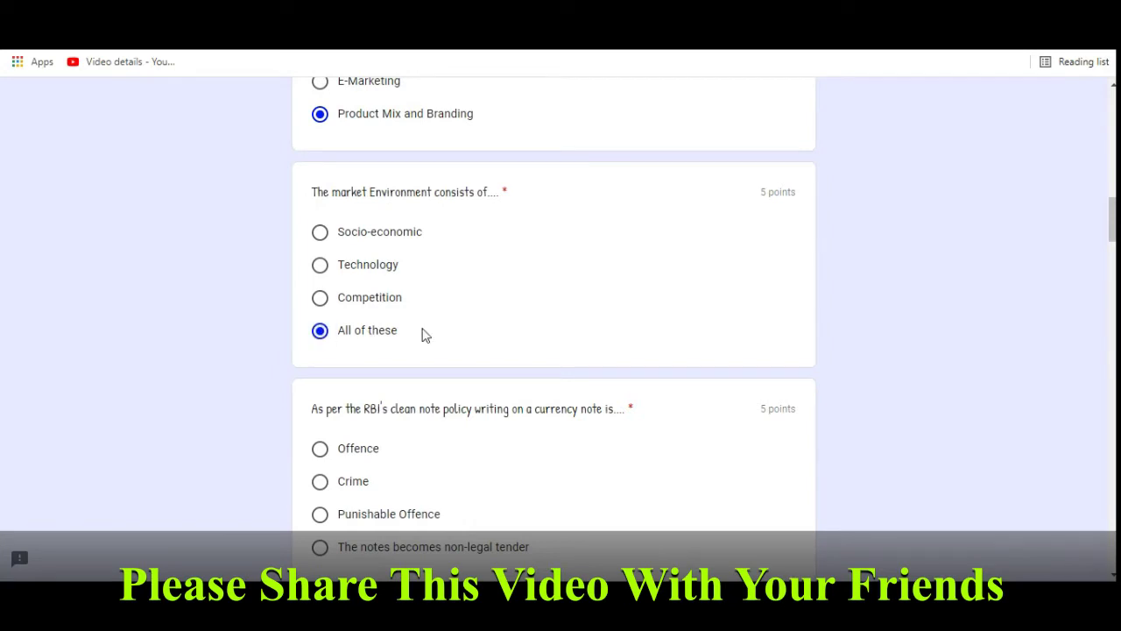
Answer the RBI clean note policy question with "The notes becomes non-legal tender".
scroll(426, 335, "down", 1)
scroll(426, 335, "down", 1)
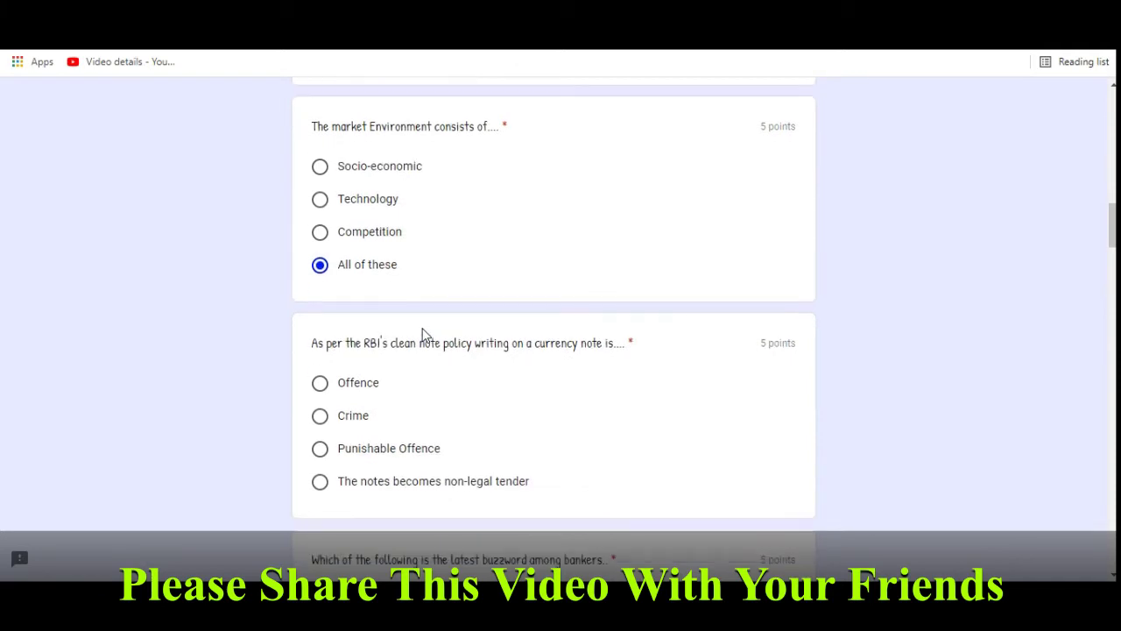
scroll(424, 333, "down", 4)
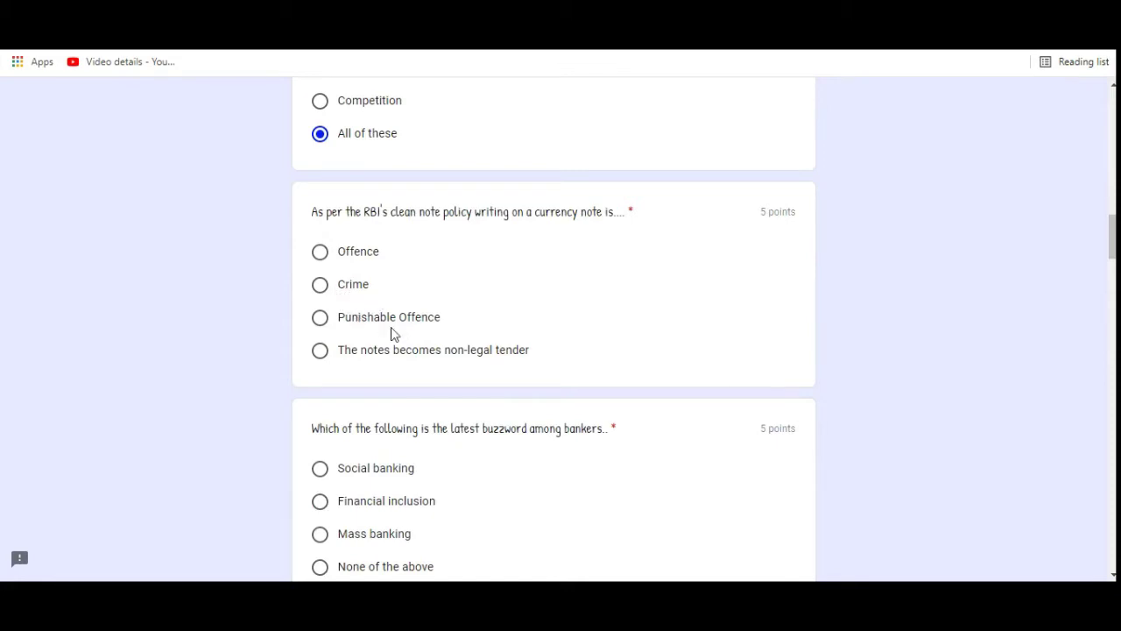
left_click(322, 352)
scroll(395, 366, "down", 3)
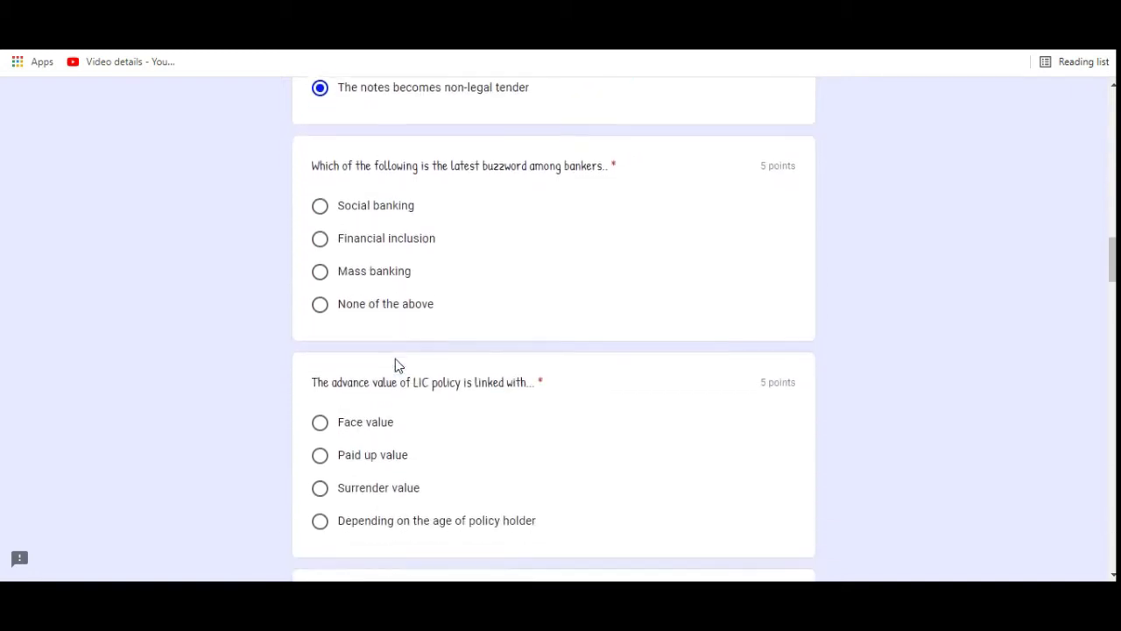
scroll(395, 359, "down", 1)
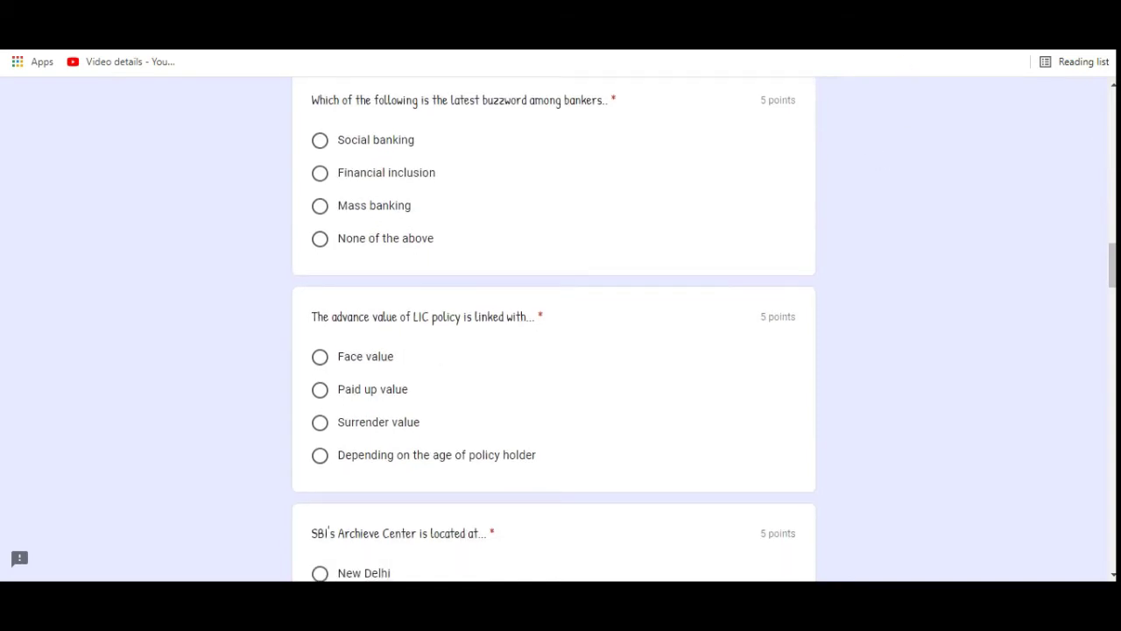
Change the RBI clean note policy answer to "Punishable Offence" and choose "Financial inclusion" as the latest buzzword among bankers.
scroll(325, 275, "up", 5)
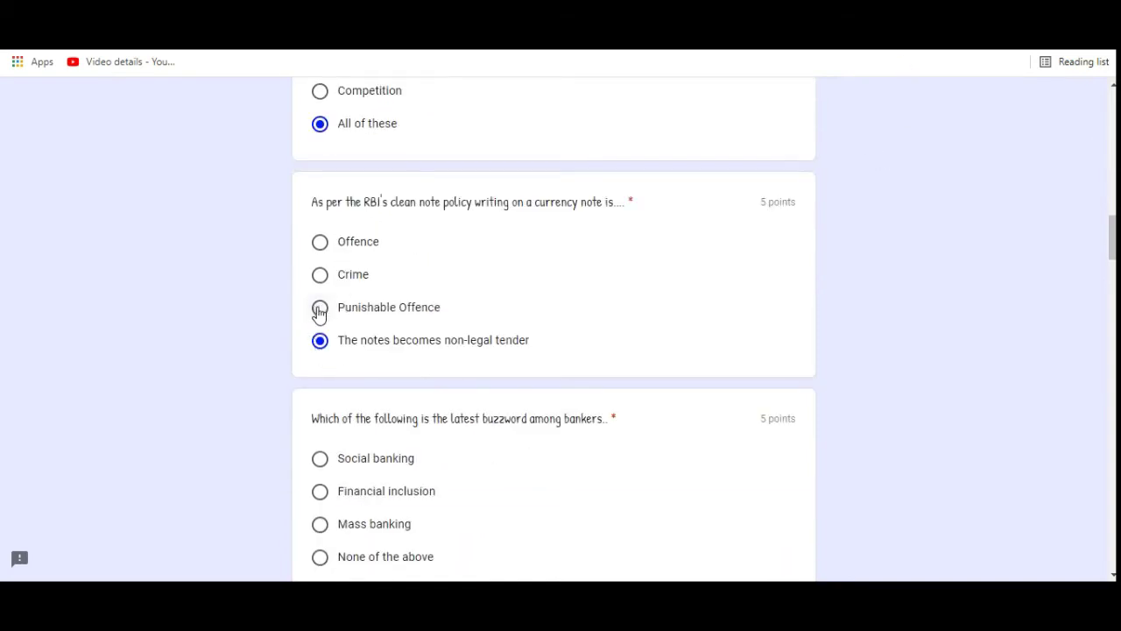
left_click(320, 307)
scroll(260, 347, "down", 3)
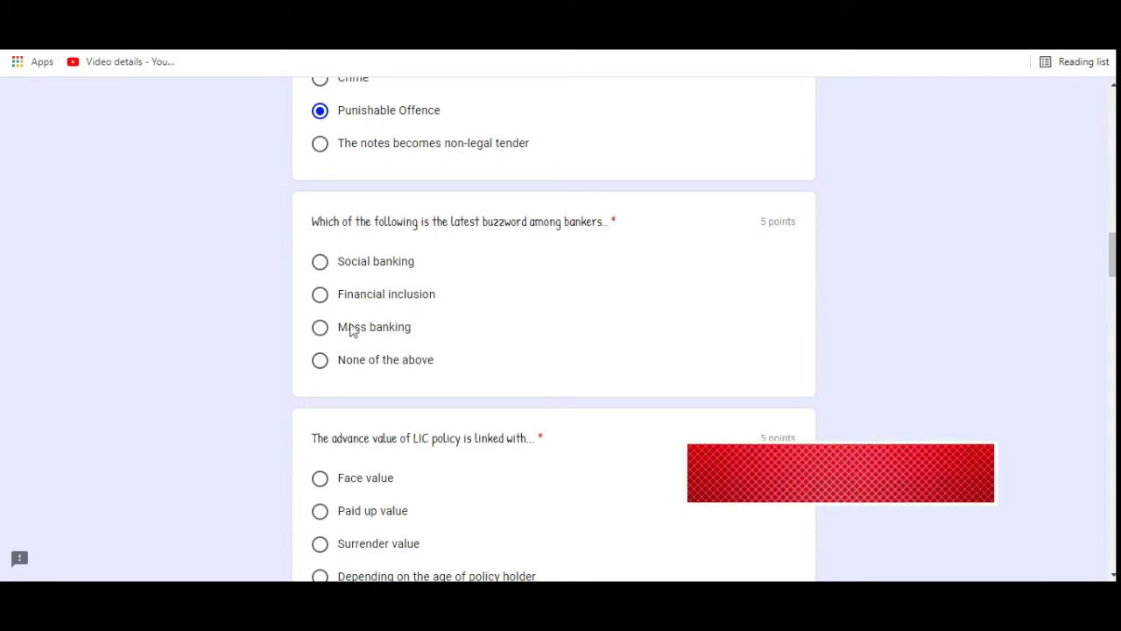
left_click(326, 304)
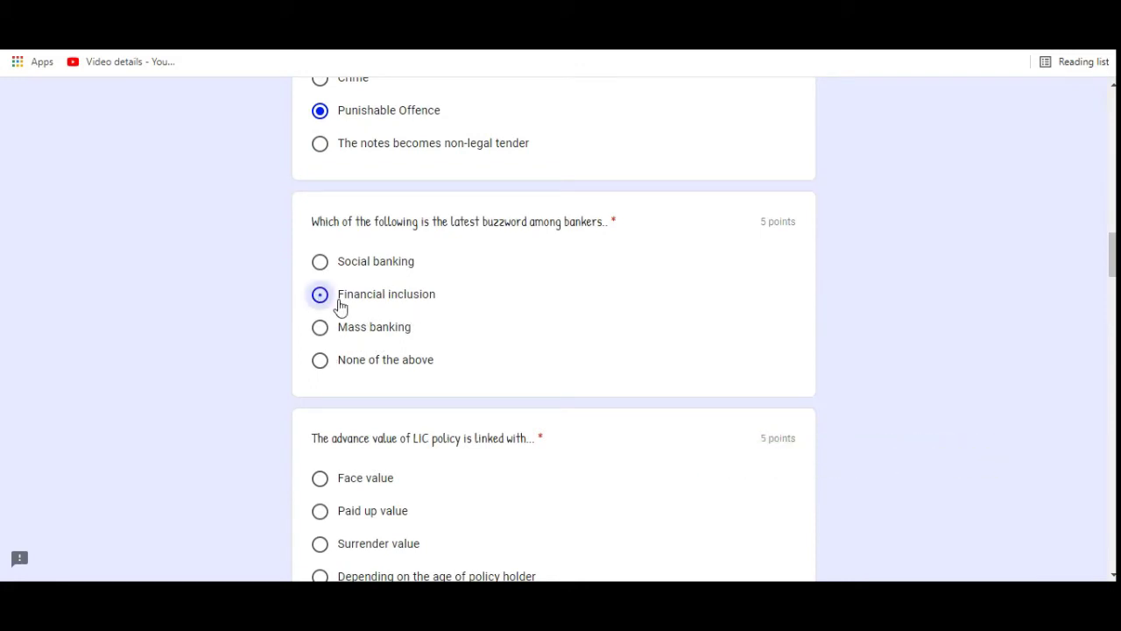
Choose "Surrender value" for the LIC policy advance value question and "Kolkata" as the location of SBI's Archieve Center.
scroll(383, 310, "down", 2)
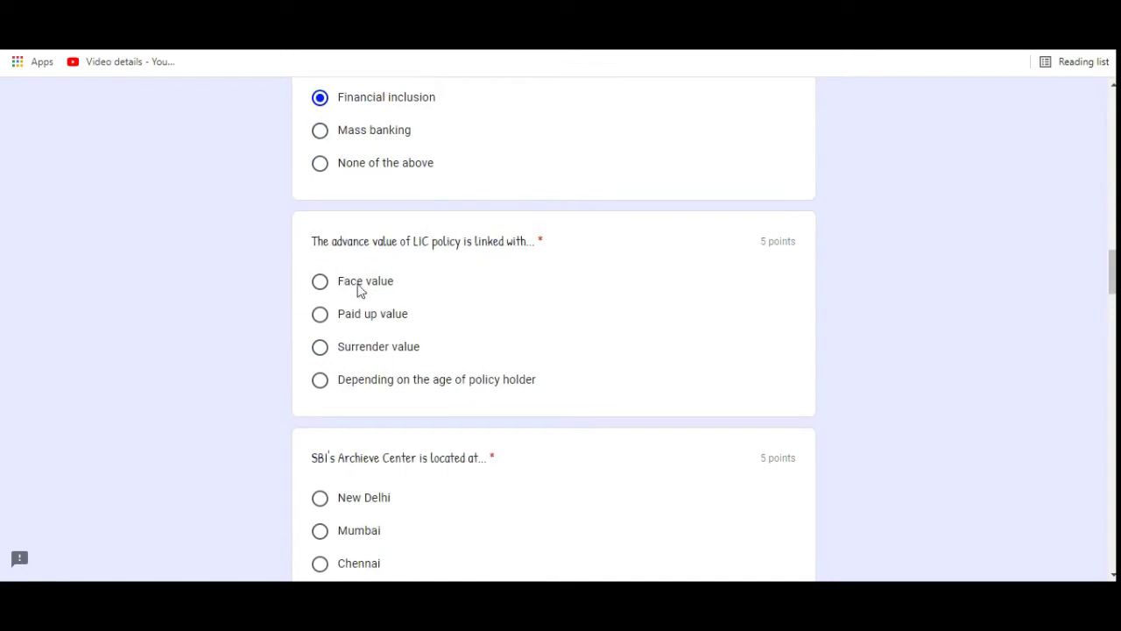
left_click(319, 349)
scroll(366, 357, "down", 3)
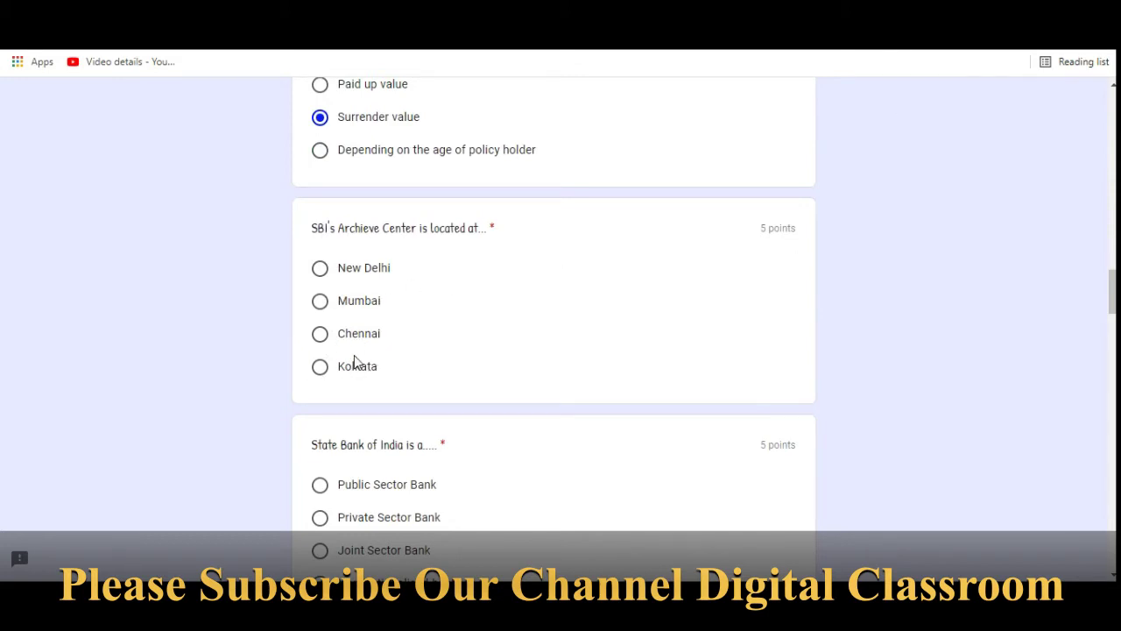
left_click(319, 367)
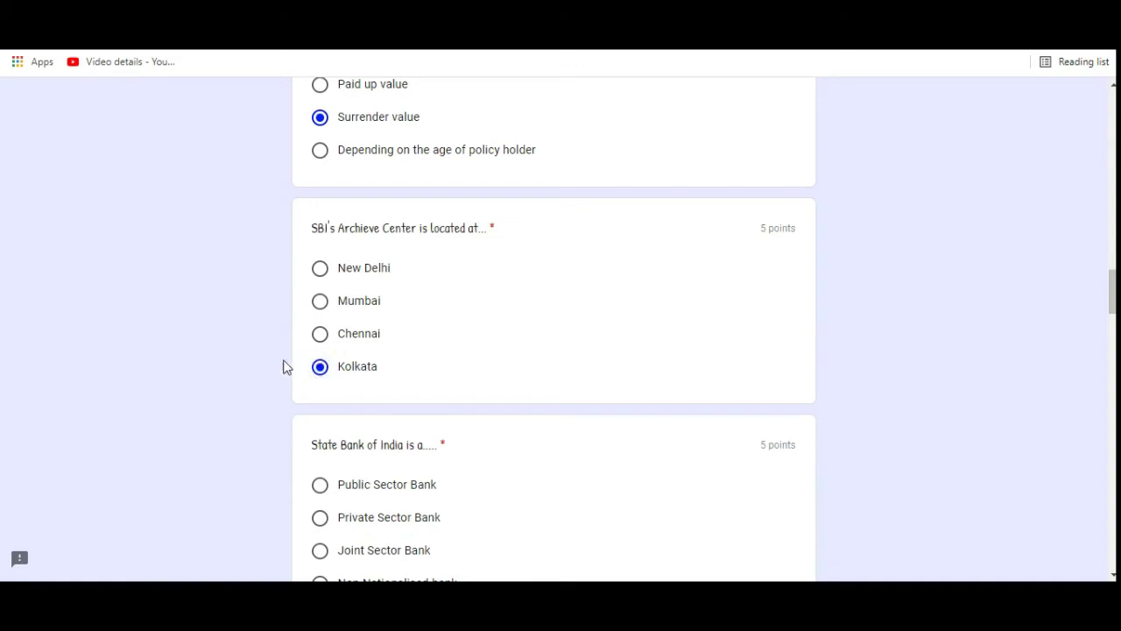
Choose "Public Sector Bank" for the State Bank of India question and "Both (a) and (b)" for the demand curve question.
scroll(283, 368, "down", 3)
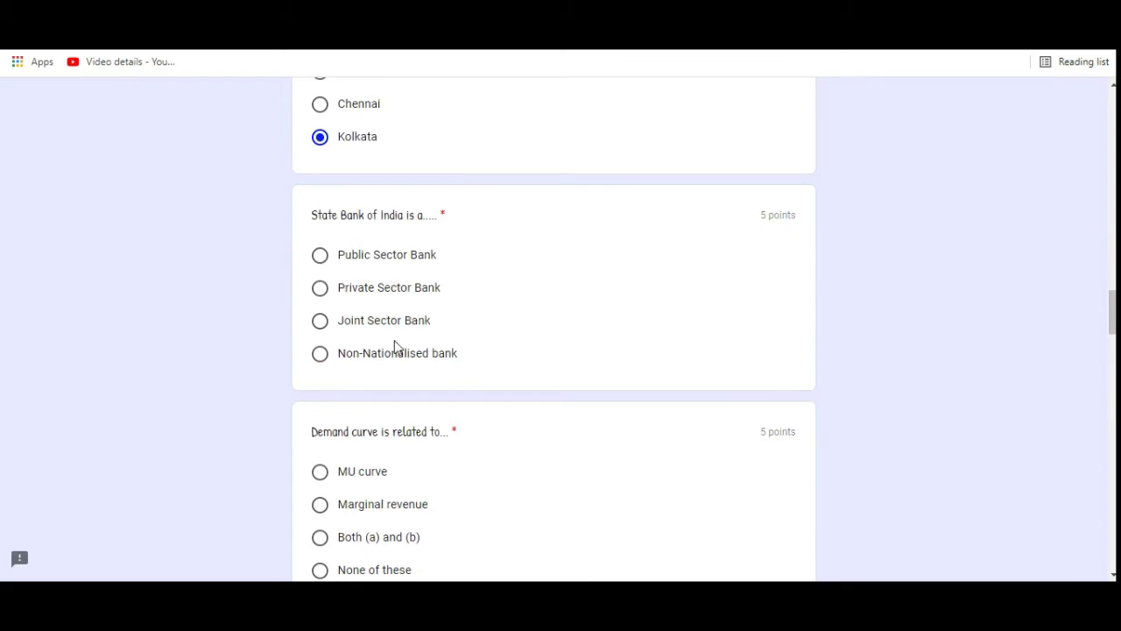
left_click(320, 255)
scroll(285, 254, "down", 3)
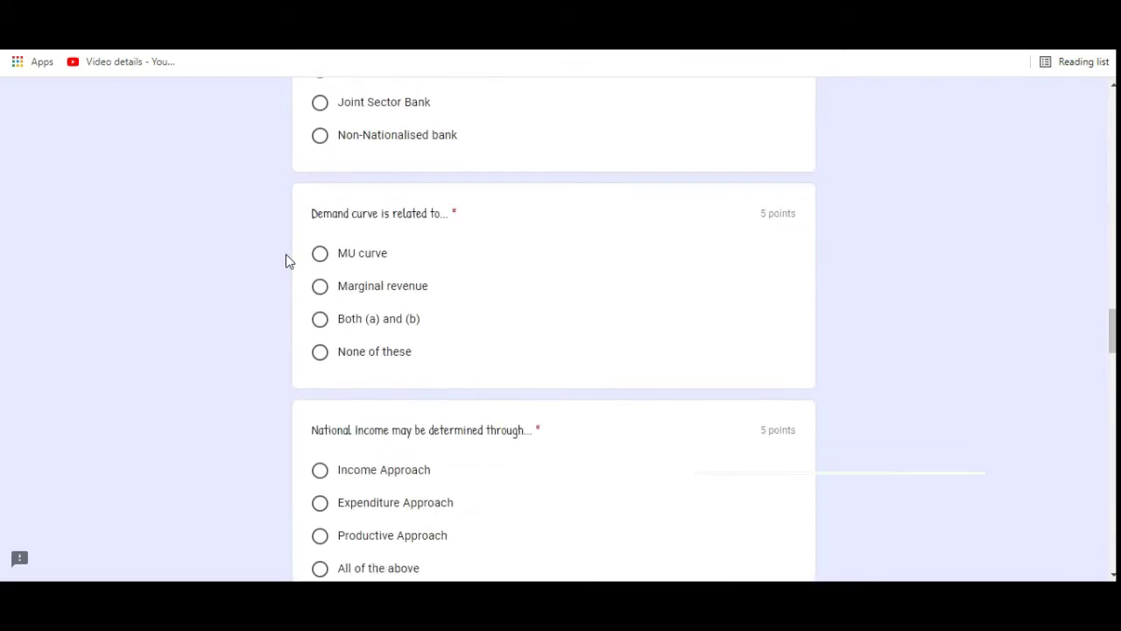
scroll(285, 254, "down", 1)
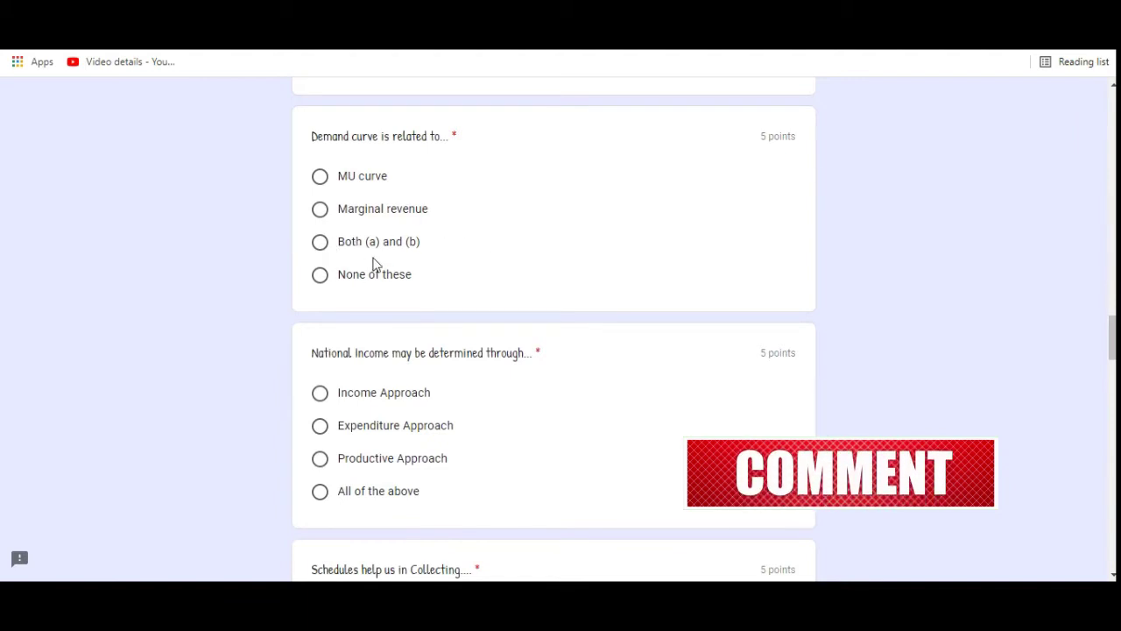
left_click(319, 243)
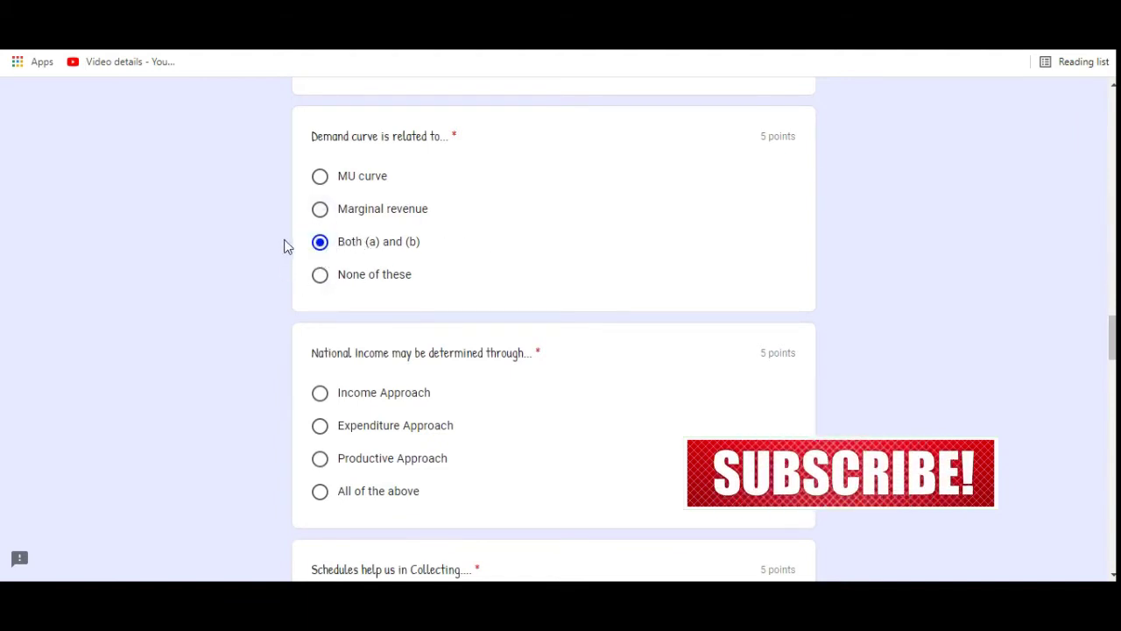
Choose "All of the above" for how National Income may be determined and "Primary Data" for what schedules help collect.
scroll(289, 246, "down", 3)
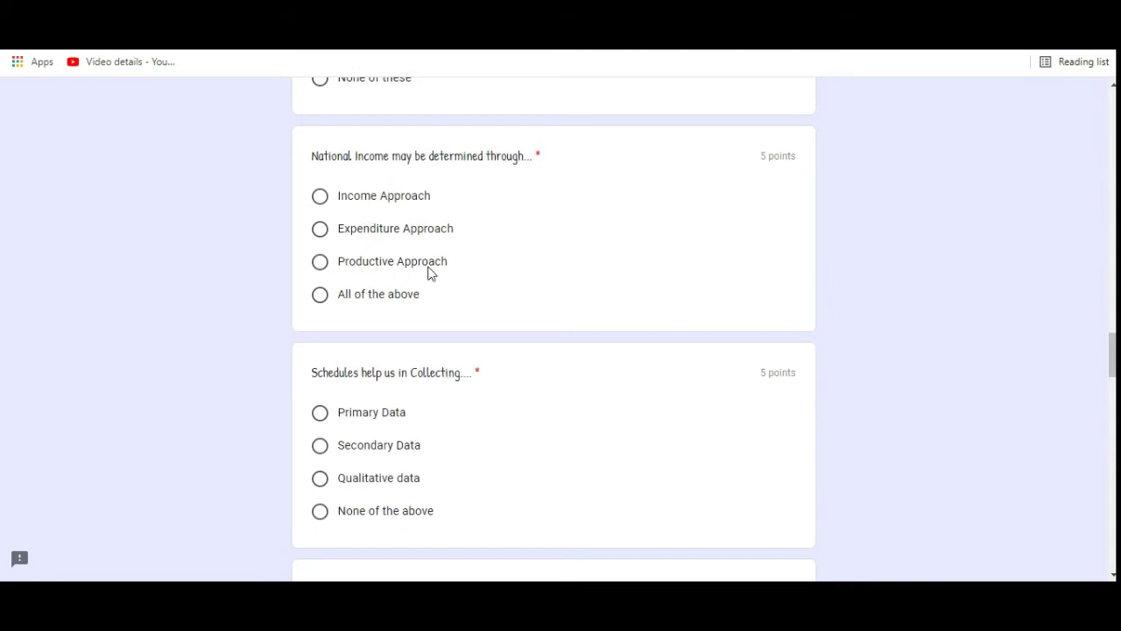
left_click(321, 296)
scroll(298, 300, "down", 2)
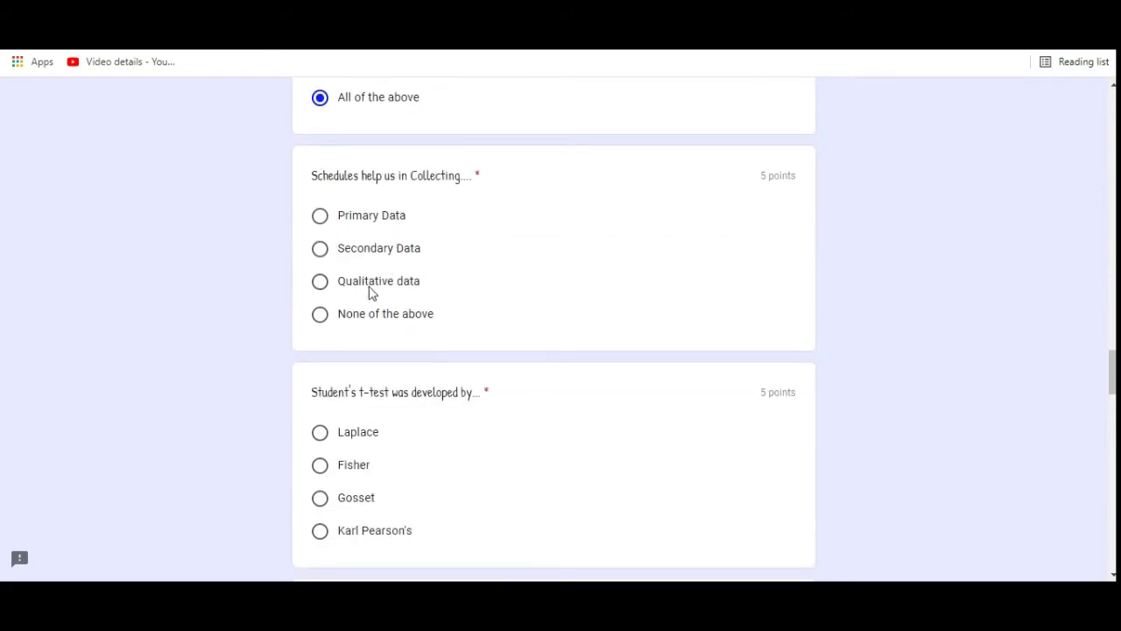
left_click(320, 218)
Choose "Gosset" as the developer of Student's t-test and "Secondary data" for data collected from published books.
scroll(355, 230, "down", 3)
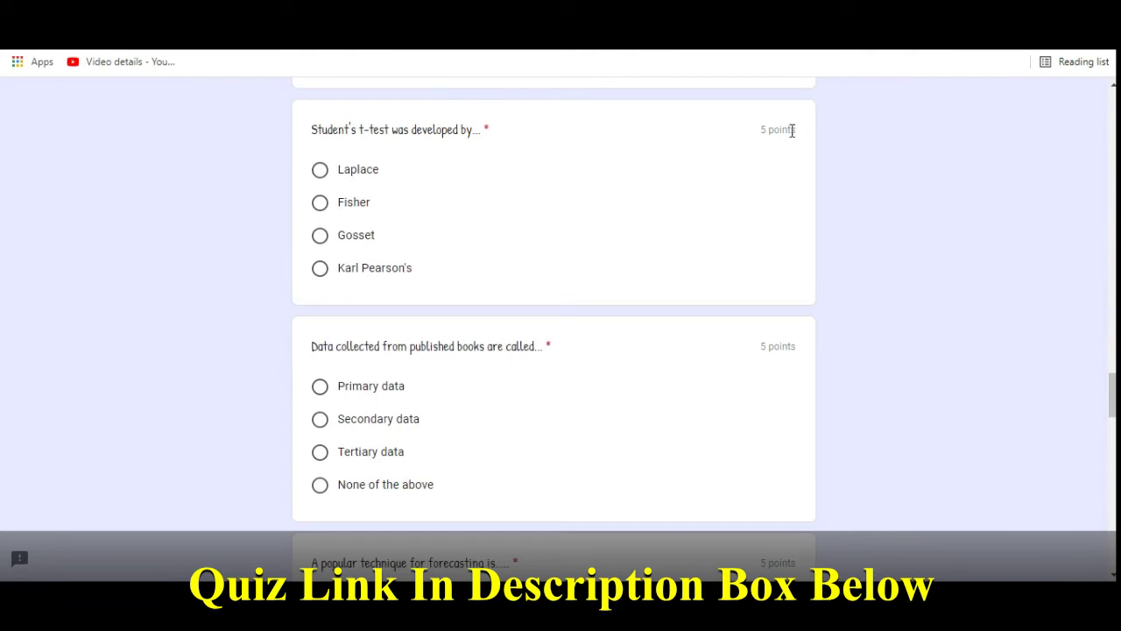
left_click(320, 237)
scroll(357, 245, "down", 2)
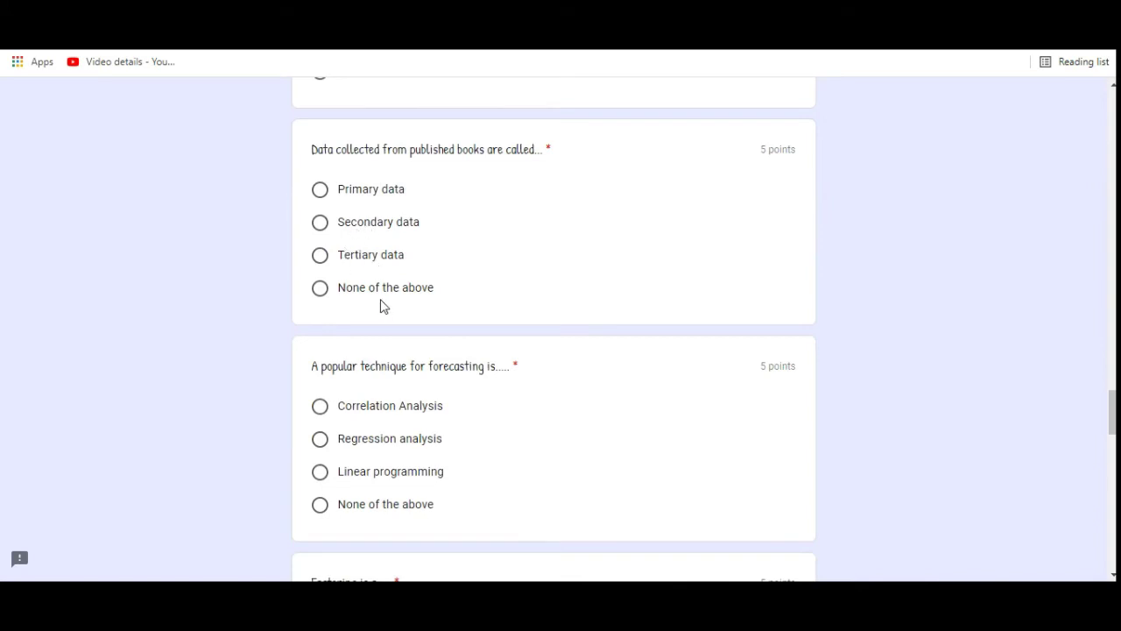
left_click(320, 225)
Answer the question on a popular technique for forecasting with "None of the above".
scroll(359, 235, "down", 3)
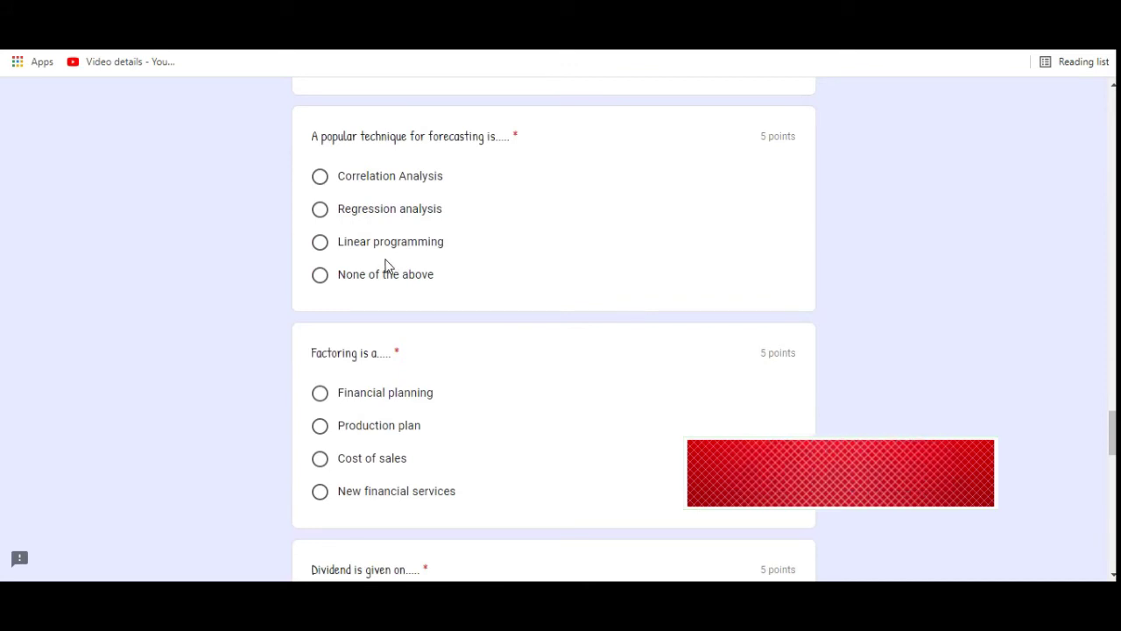
left_click(320, 276)
scroll(290, 275, "down", 2)
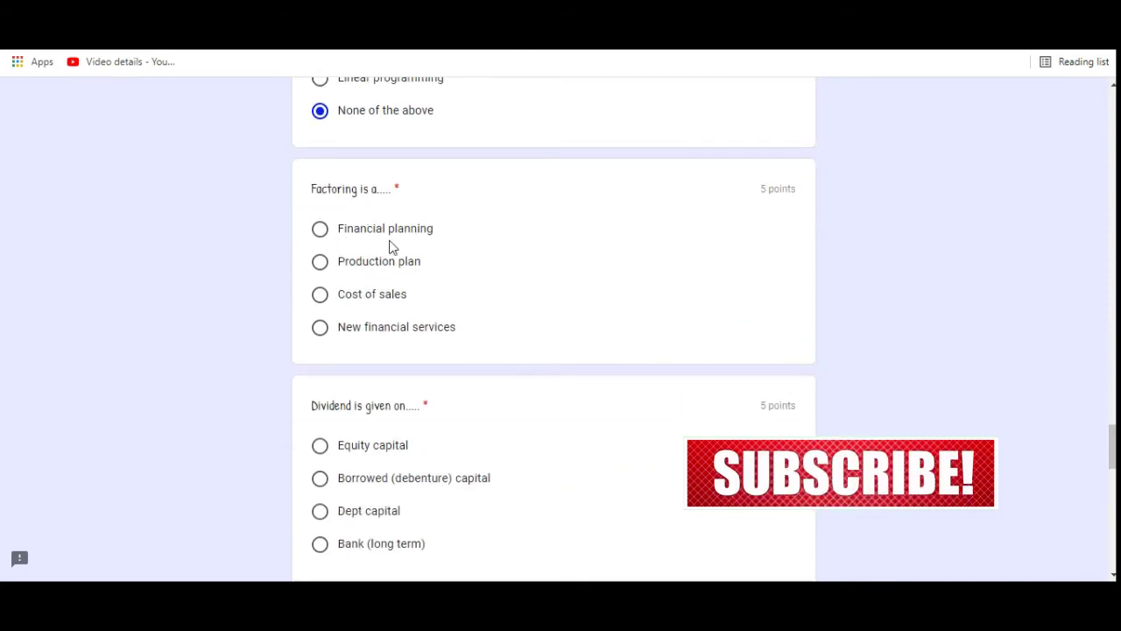
Choose "New financial services" for what factoring is and "Equity capital" for what dividend is given on.
left_click(321, 327)
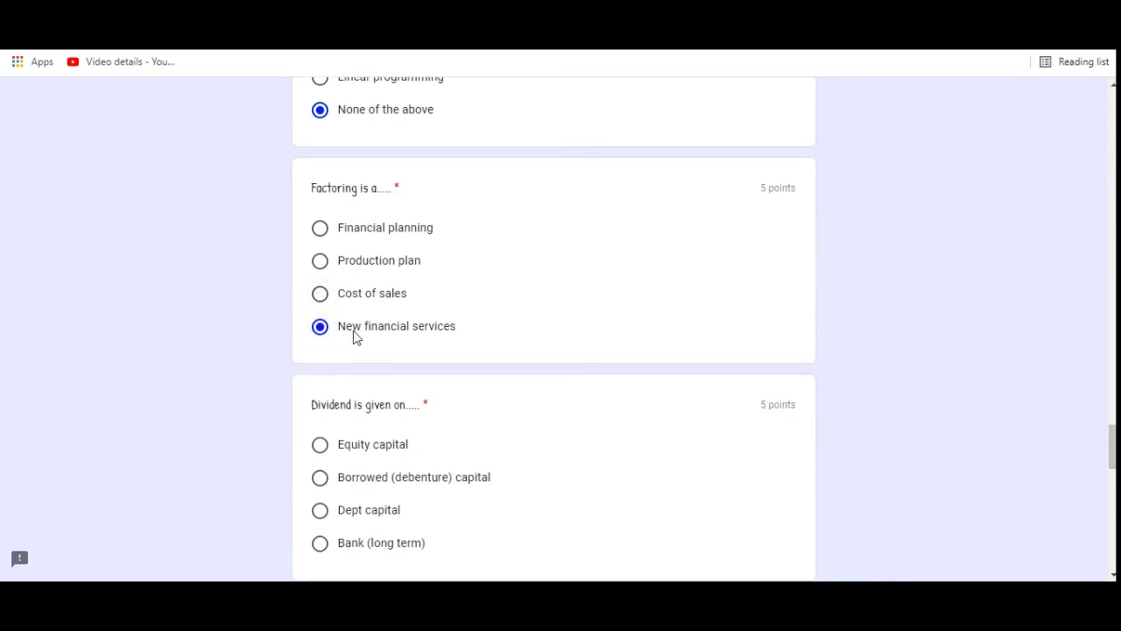
scroll(354, 339, "down", 3)
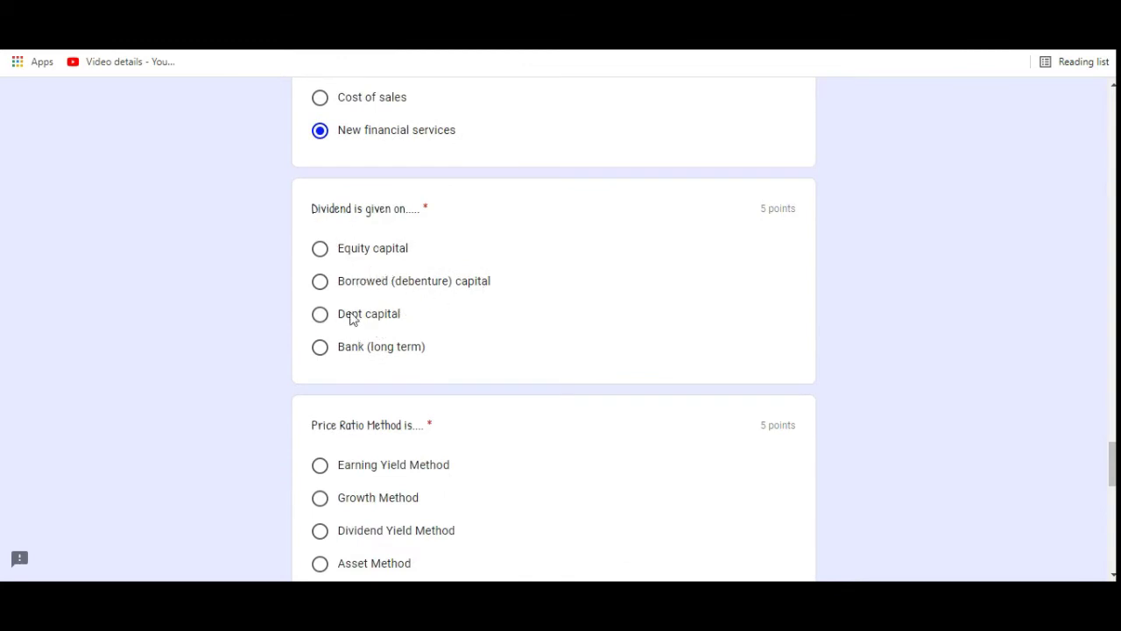
left_click(320, 250)
Choose "Earning Yield Method" for the Price Ratio Method question and "All of the above" for what Financial Management includes.
scroll(354, 256, "down", 3)
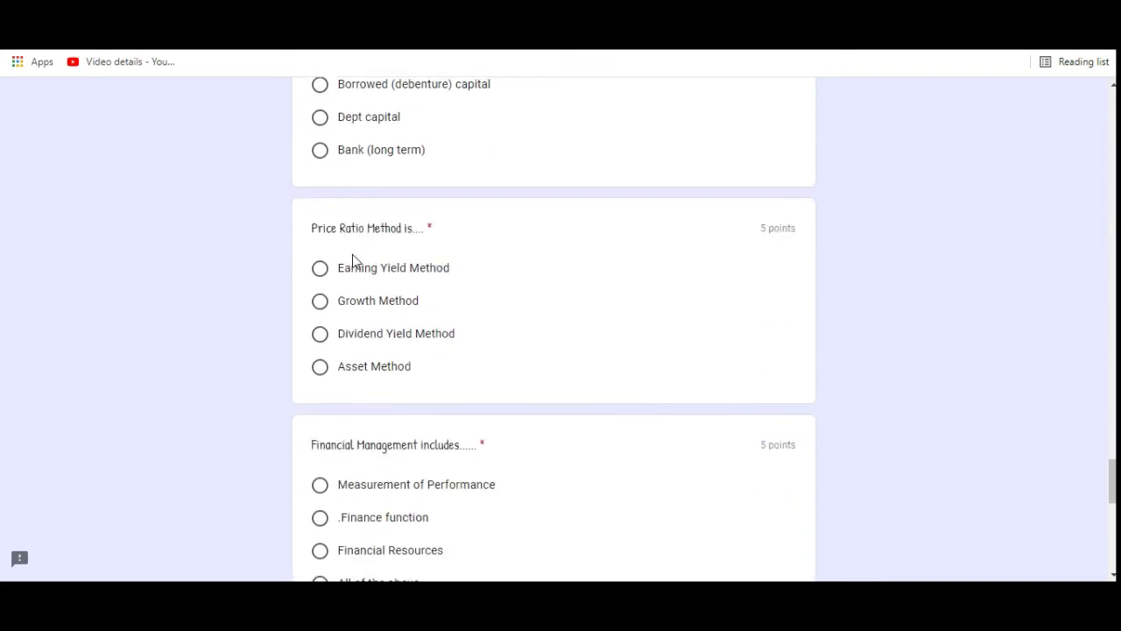
scroll(352, 255, "down", 1)
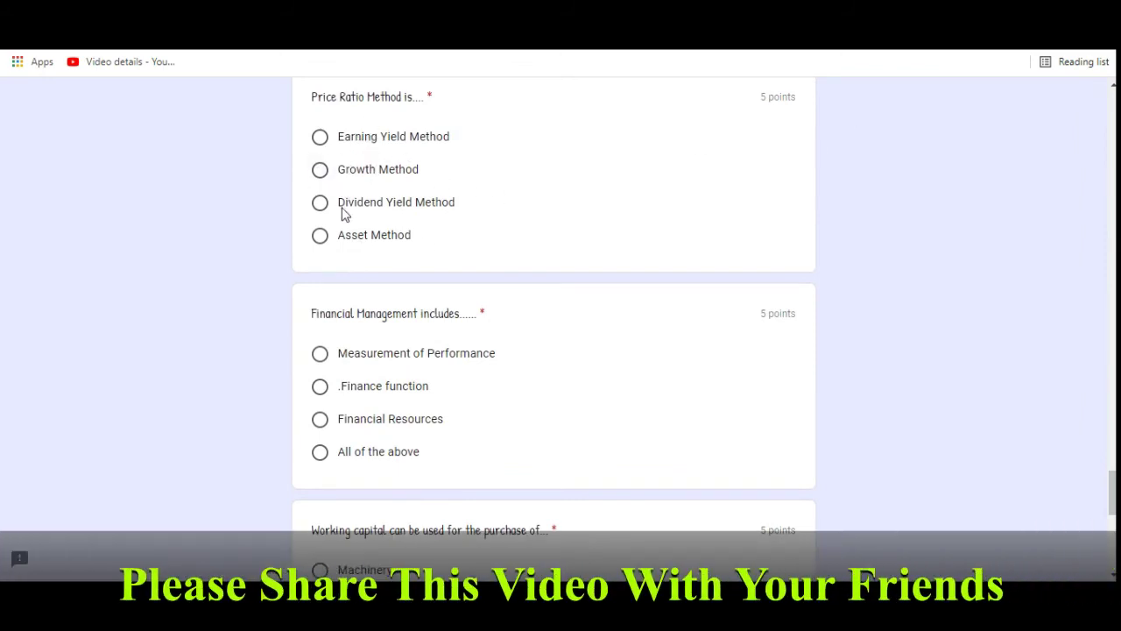
left_click(319, 136)
scroll(381, 154, "down", 2)
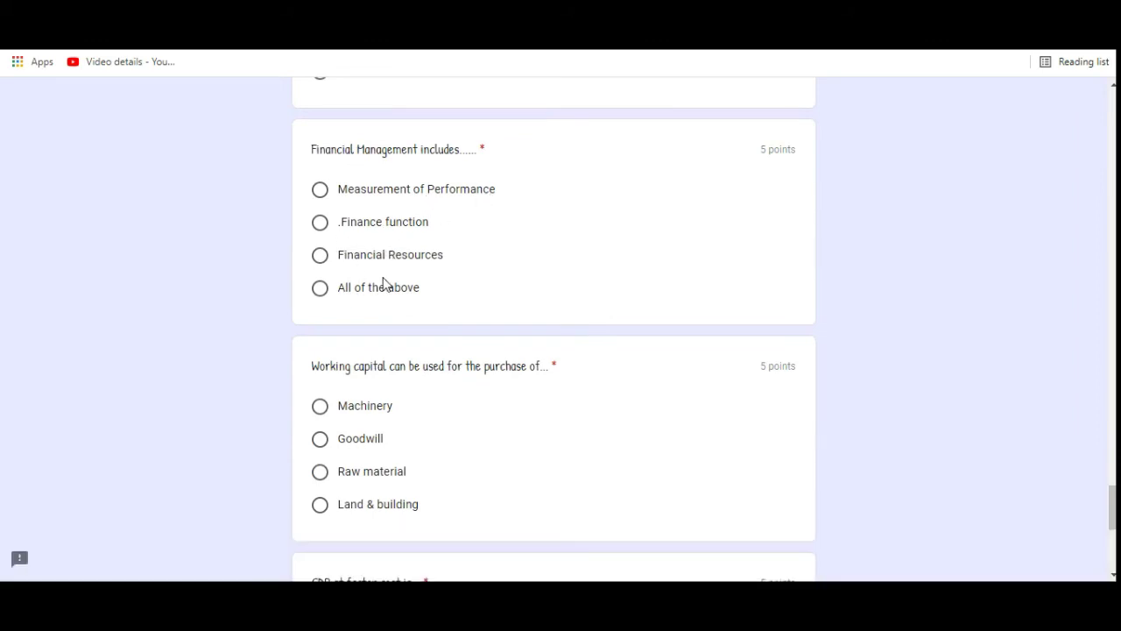
left_click(320, 288)
Choose "Raw material" for what working capital can purchase and "GDP - IT - S" for GDP at factor cost.
scroll(378, 300, "down", 2)
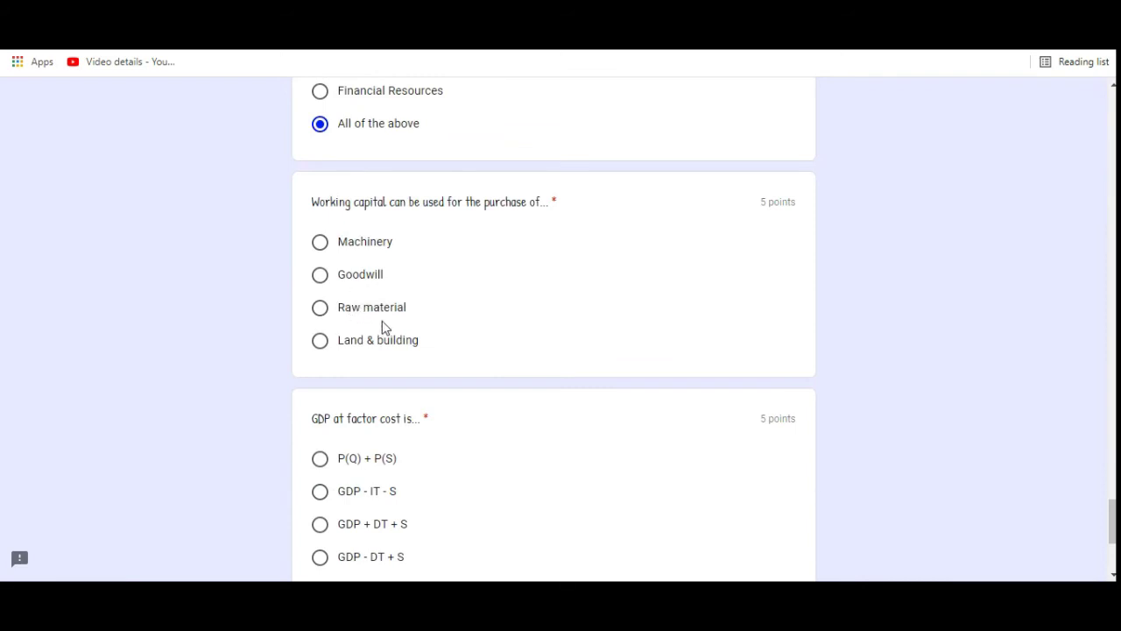
left_click(320, 309)
scroll(382, 320, "down", 2)
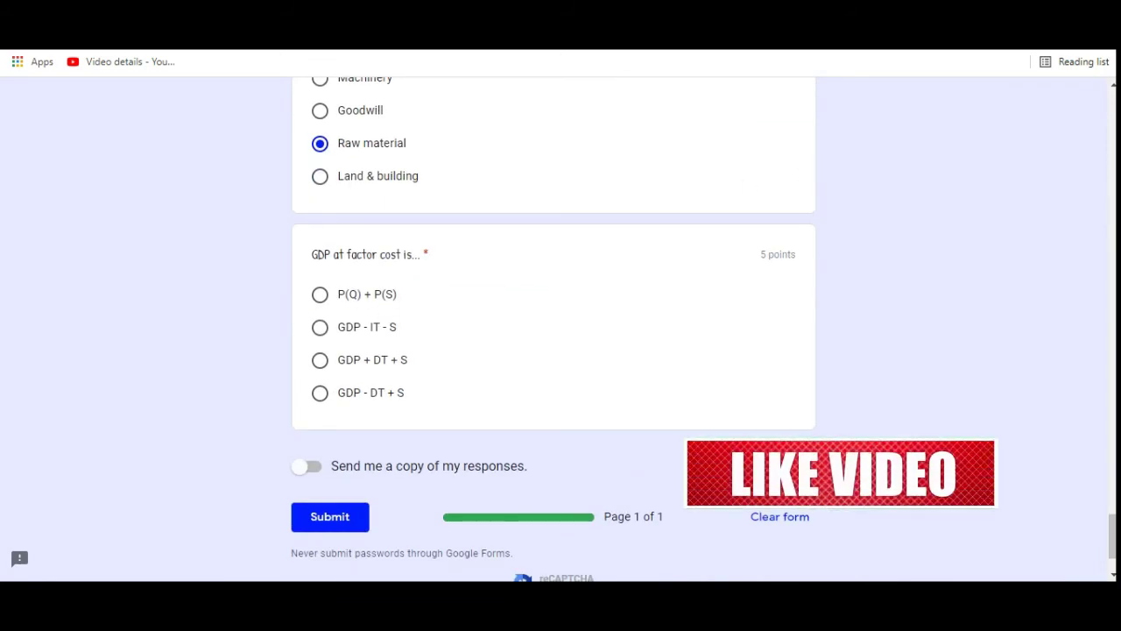
left_click(321, 332)
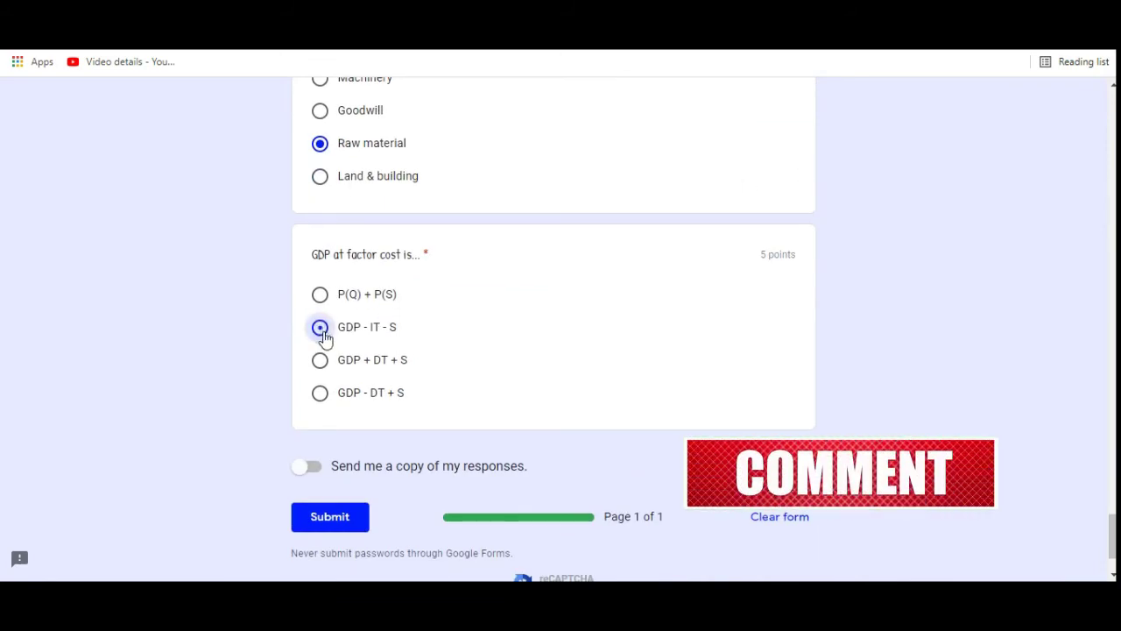
Submit the quiz with a copy of the responses requested, and view the score.
left_click(303, 468)
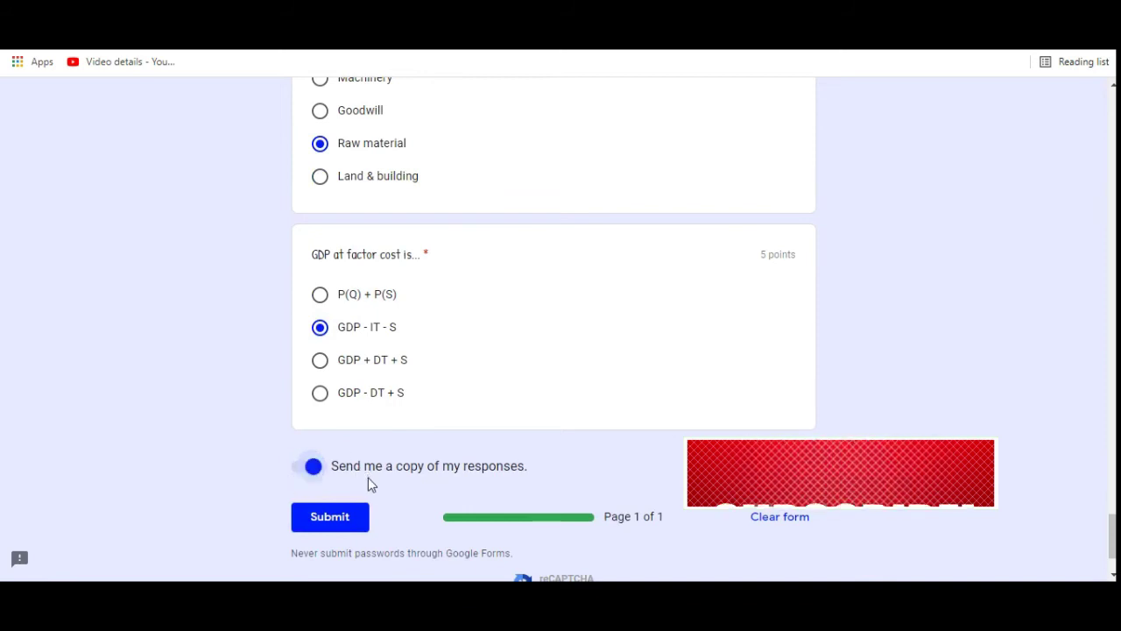
left_click(333, 523)
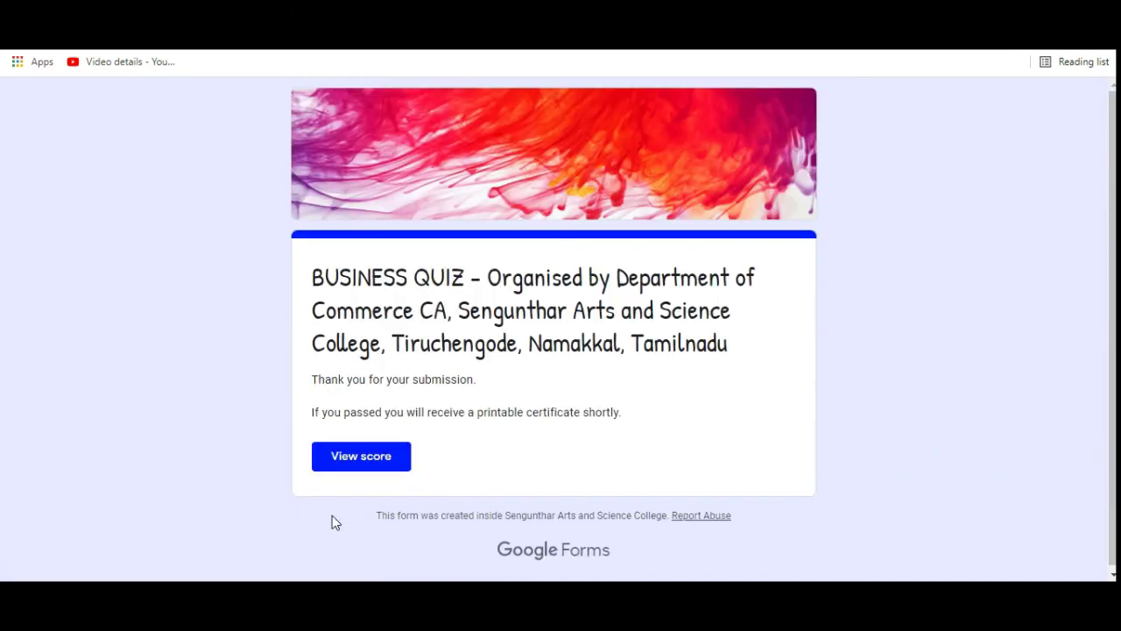
left_click(370, 454)
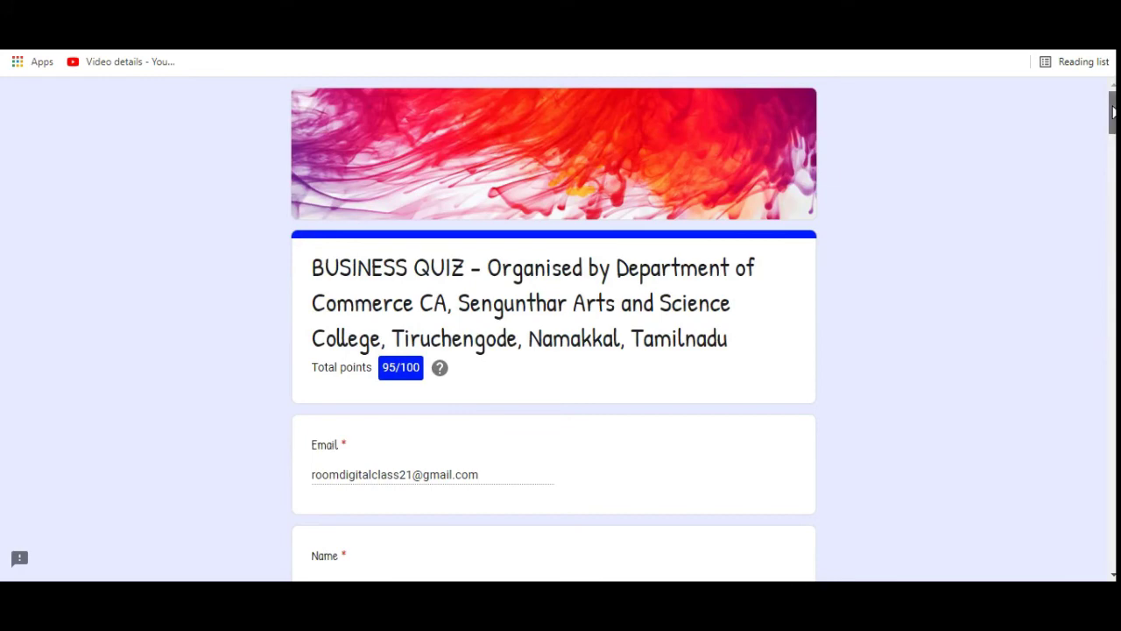
mouse_move(1113, 112)
left_mouse_down()
mouse_move(1113, 549)
mouse_move(1096, 100)
left_mouse_up()
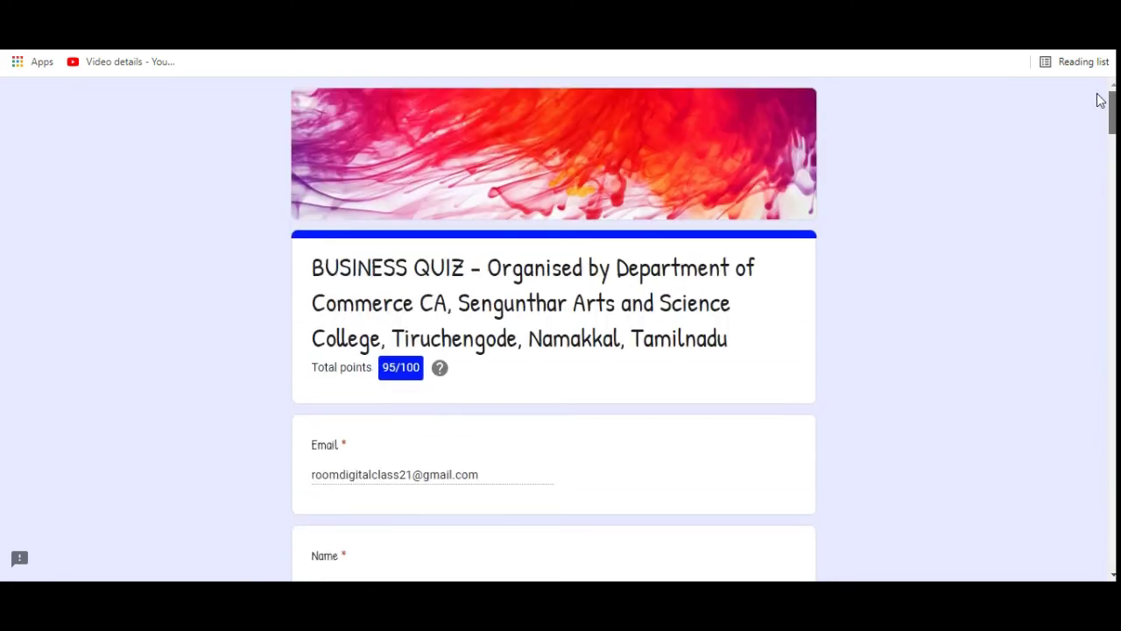